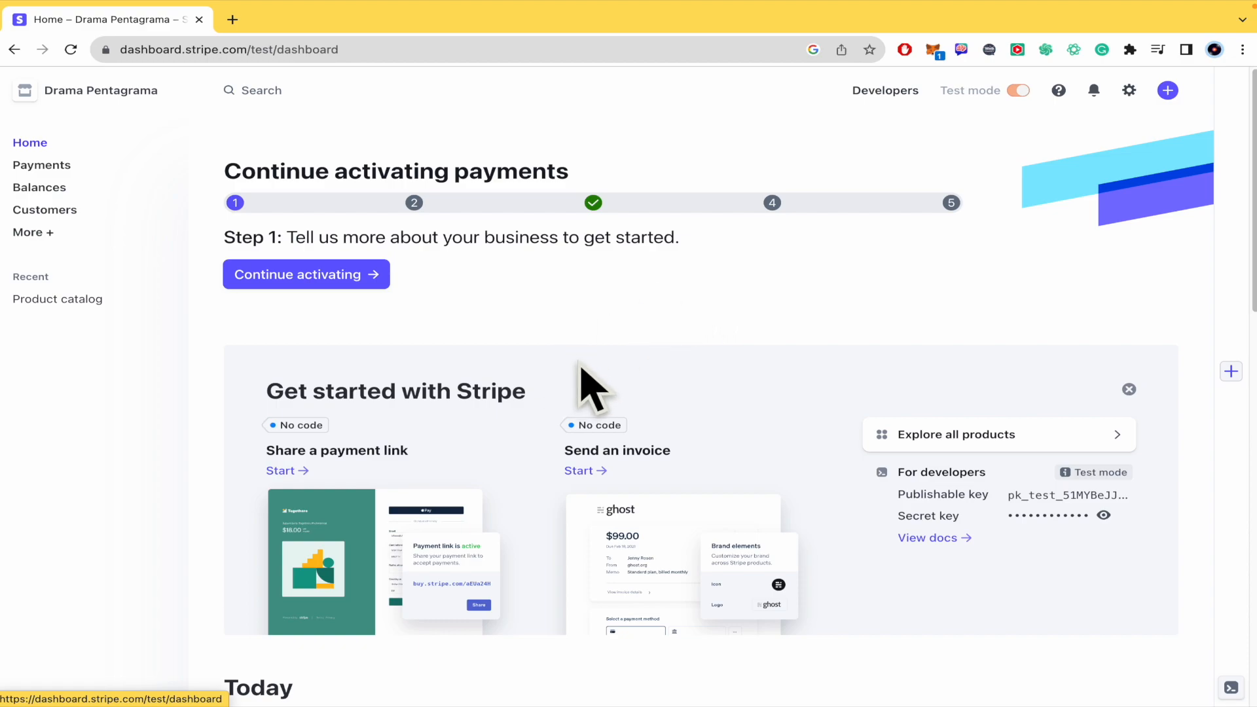
# Step: Go to the Payments page and start creating a payment link for a checkout page
pyautogui.scroll(-2, 586, 382)
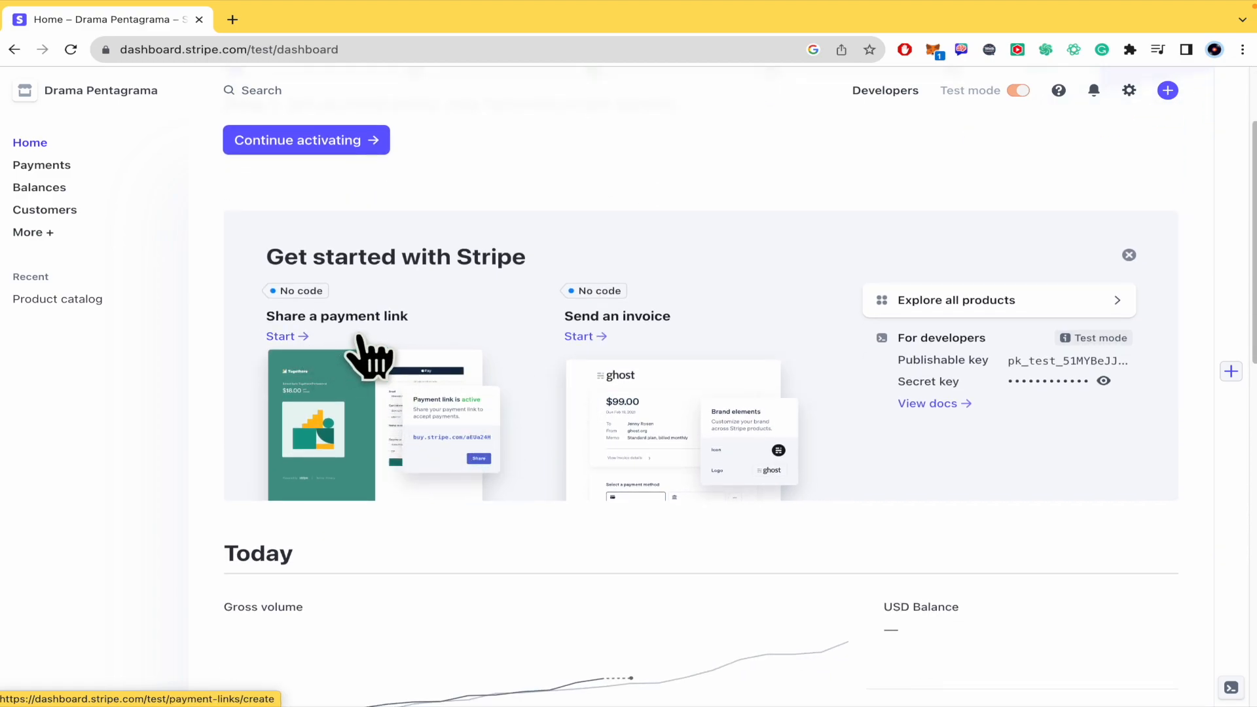
pyautogui.scroll(2, 363, 352)
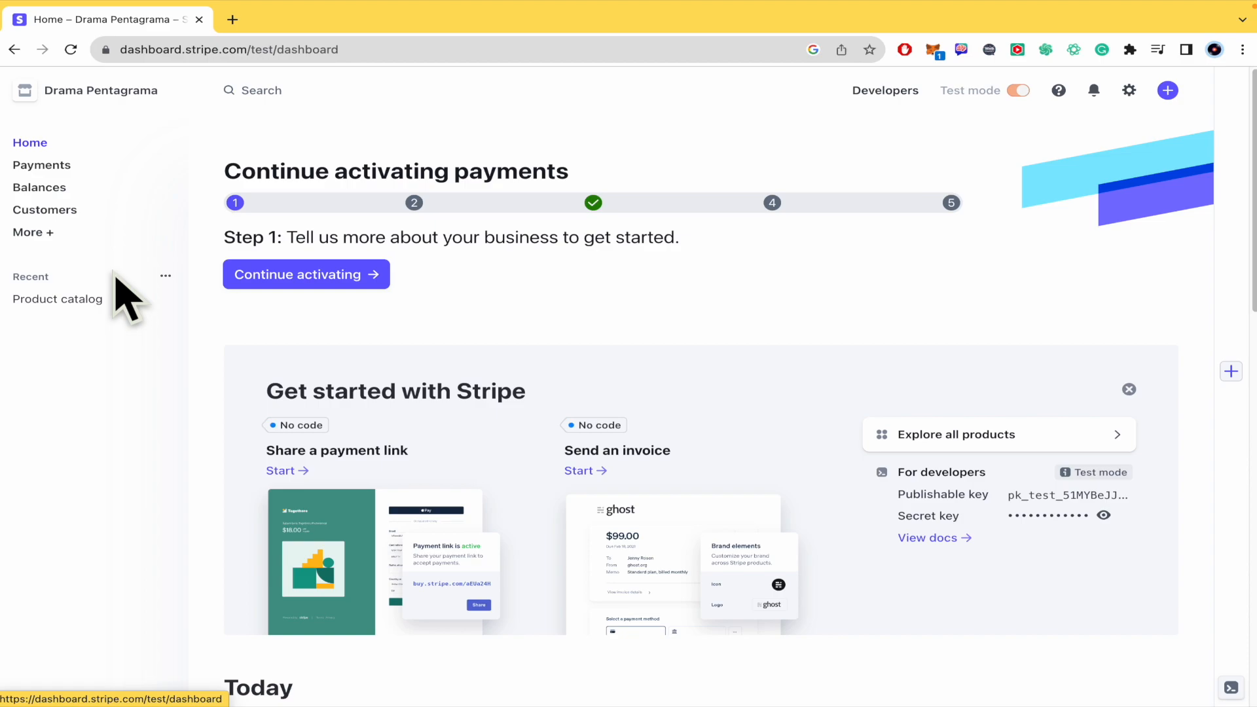
pyautogui.click(77, 190)
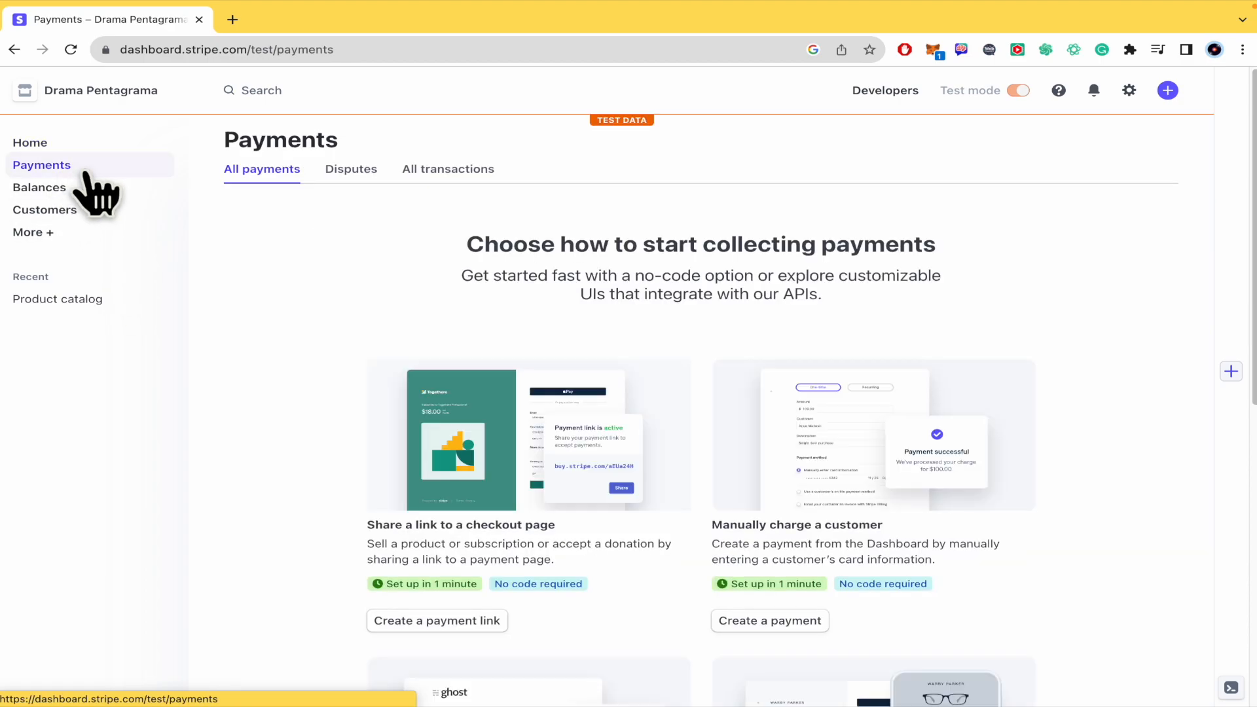
pyautogui.scroll(-1, 379, 343)
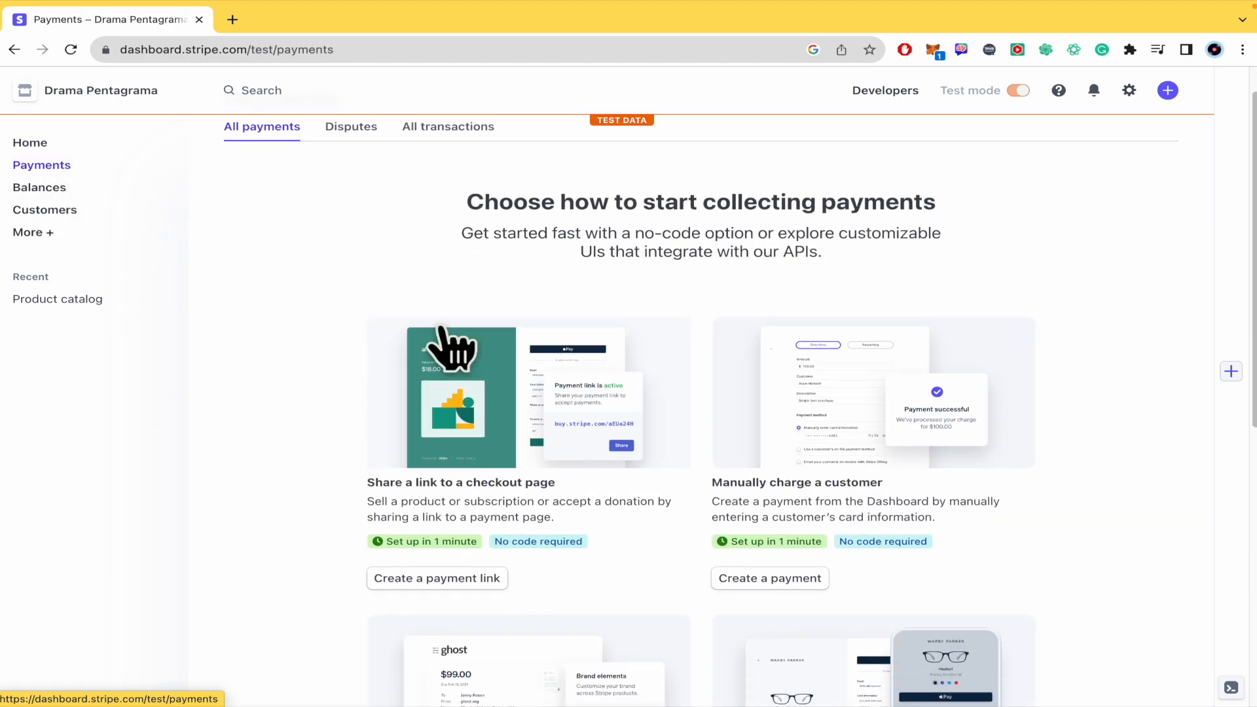
pyautogui.click(485, 579)
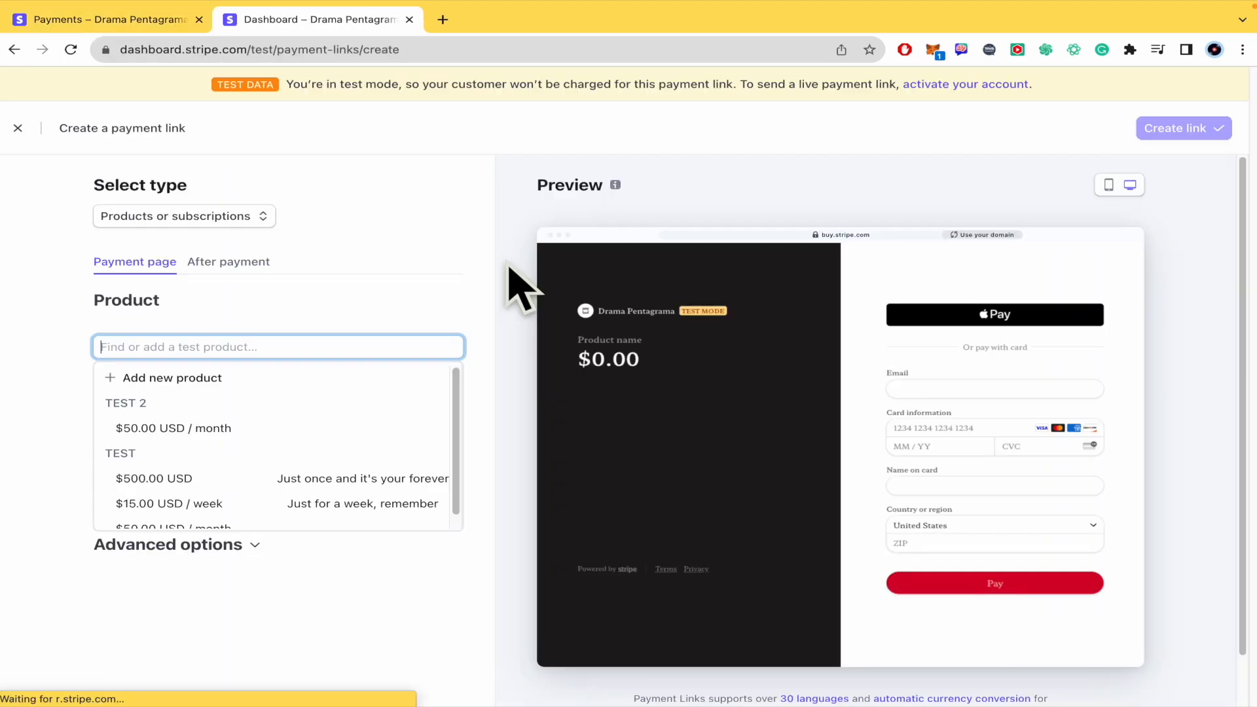
# Step: Review the available payment link types and keep Products or subscriptions selected
pyautogui.click(488, 237)
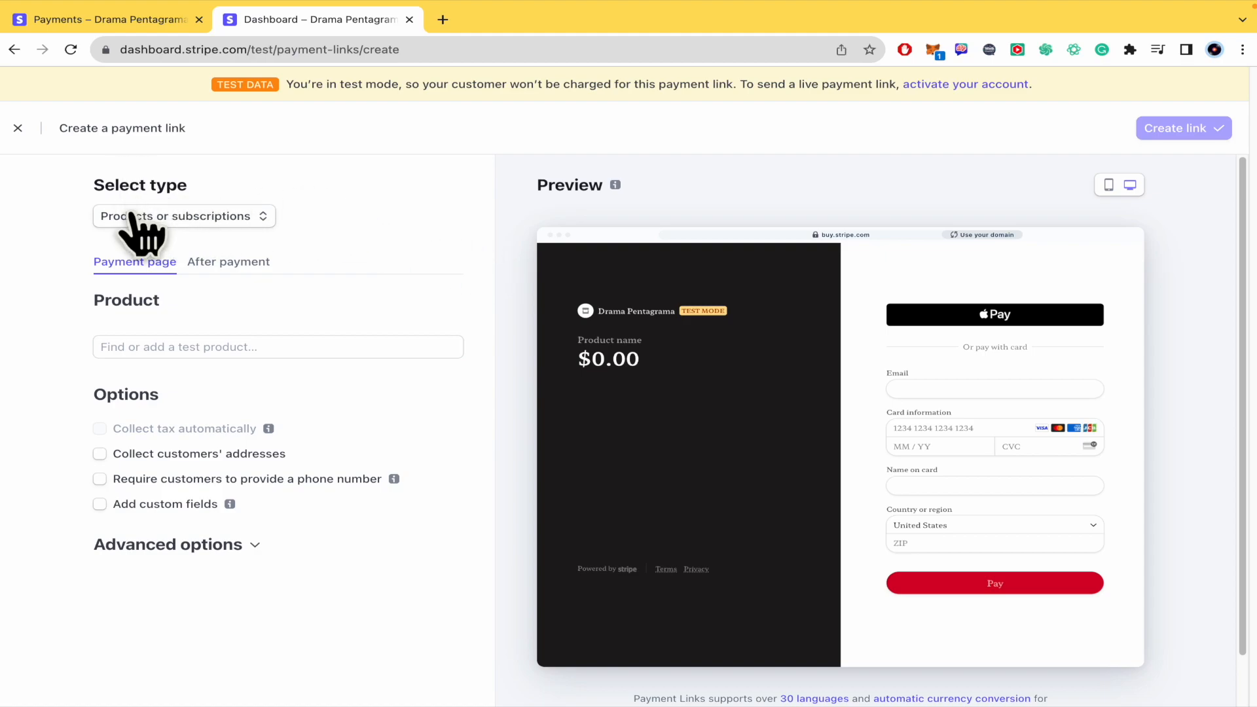
pyautogui.click(247, 218)
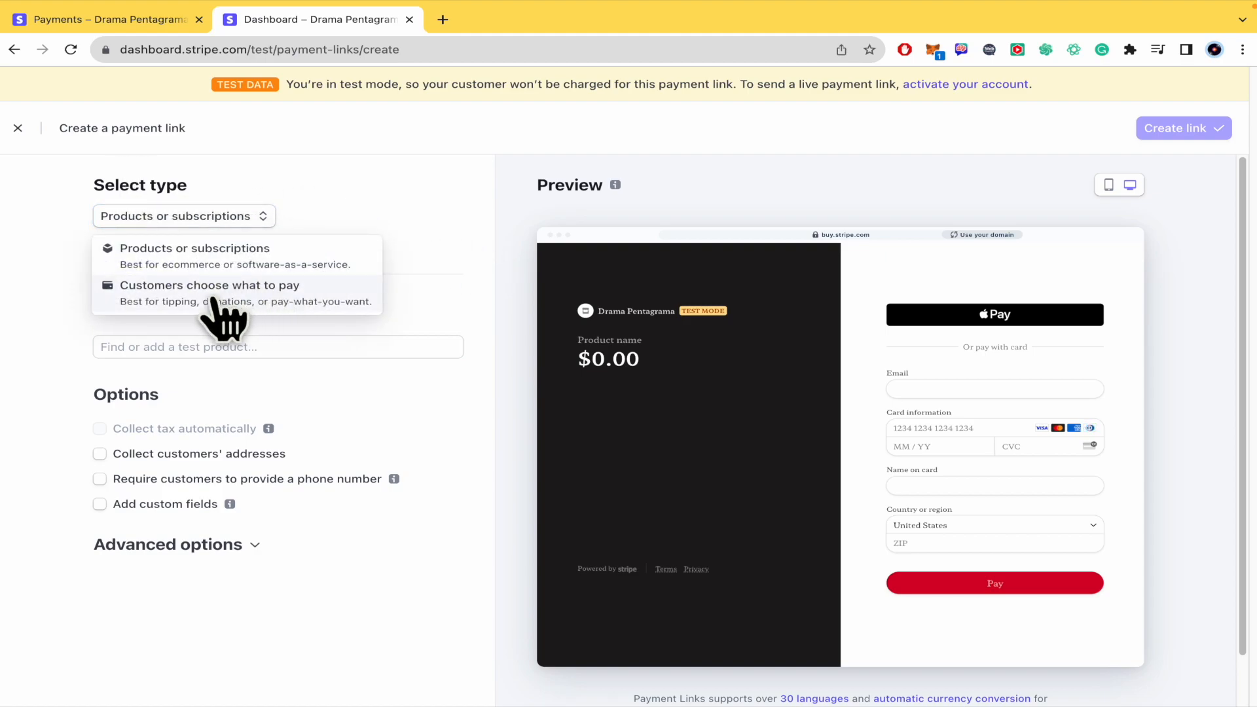
pyautogui.click(435, 252)
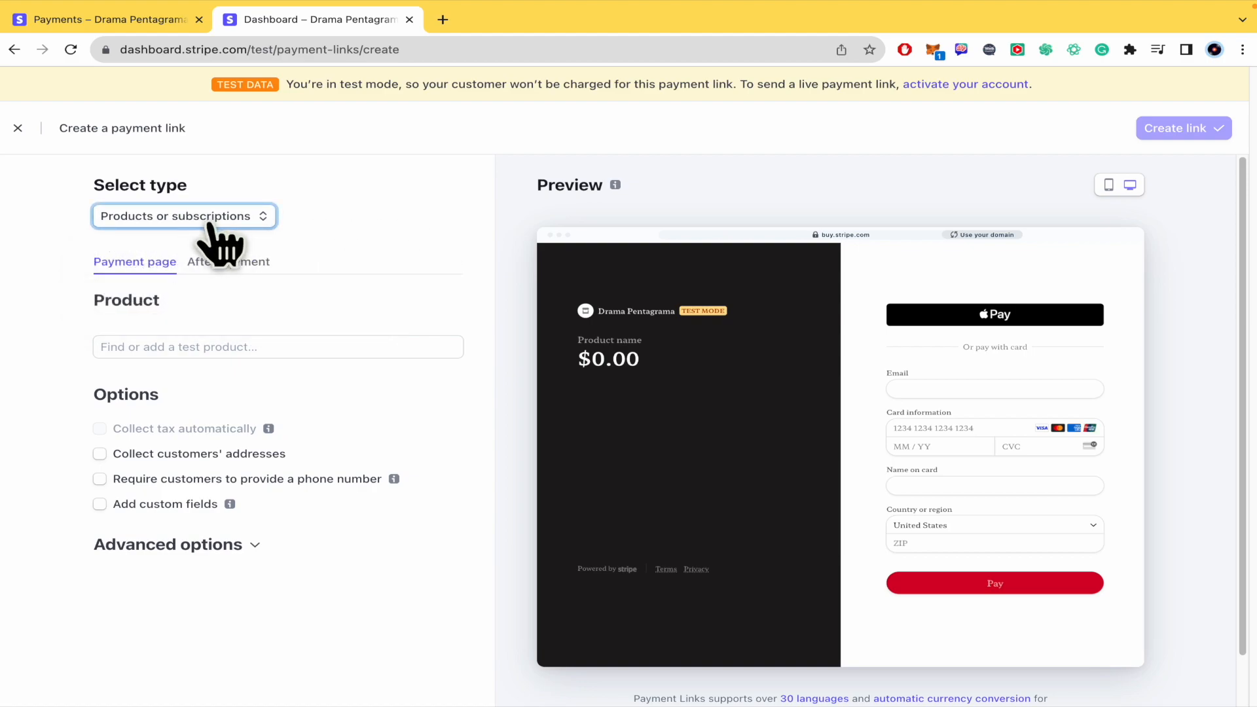
# Step: Add the TEST product at $50.00 USD / month and the TEST 2 product at $50.00 USD / month to the payment link
pyautogui.scroll(-1, 53, 354)
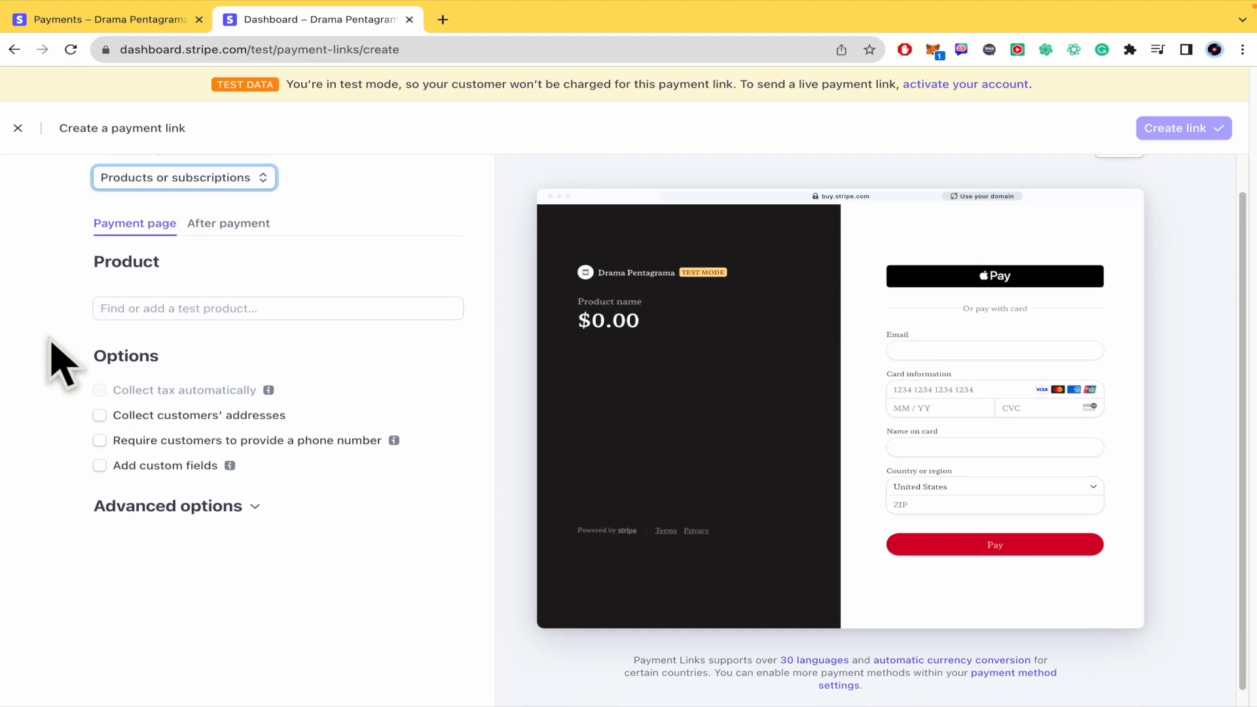
pyautogui.click(173, 307)
pyautogui.scroll(-1, 197, 459)
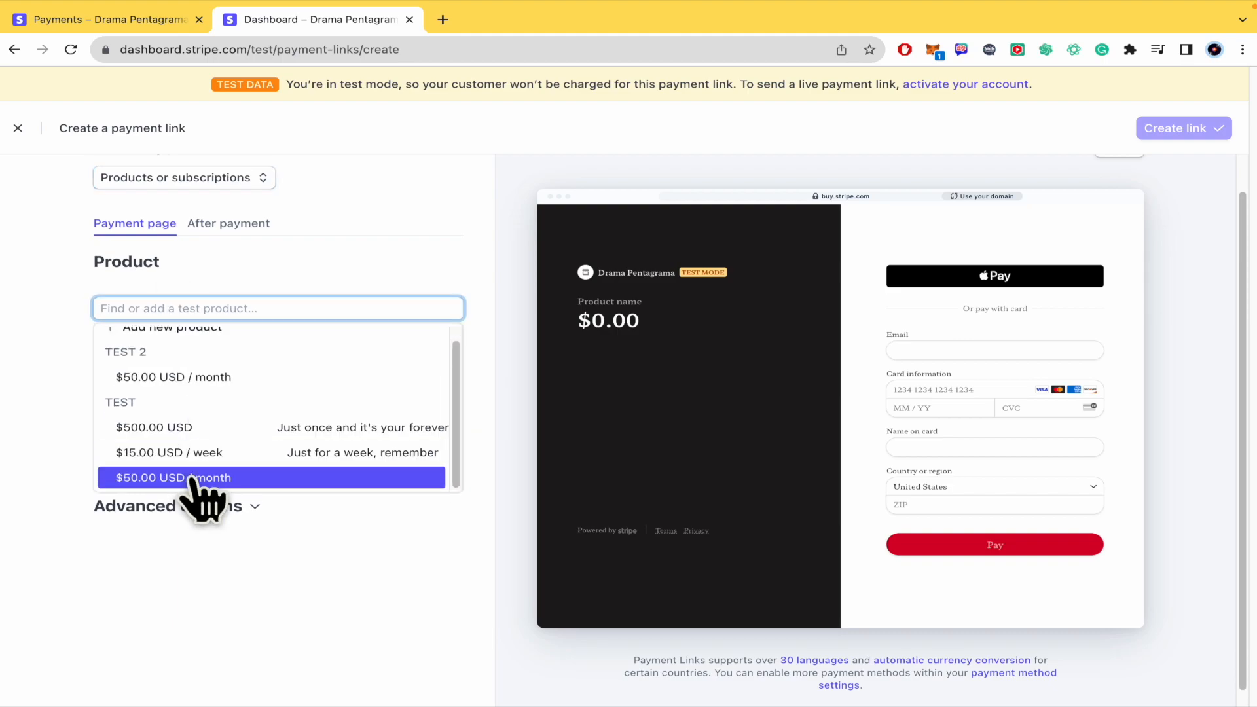
pyautogui.click(197, 484)
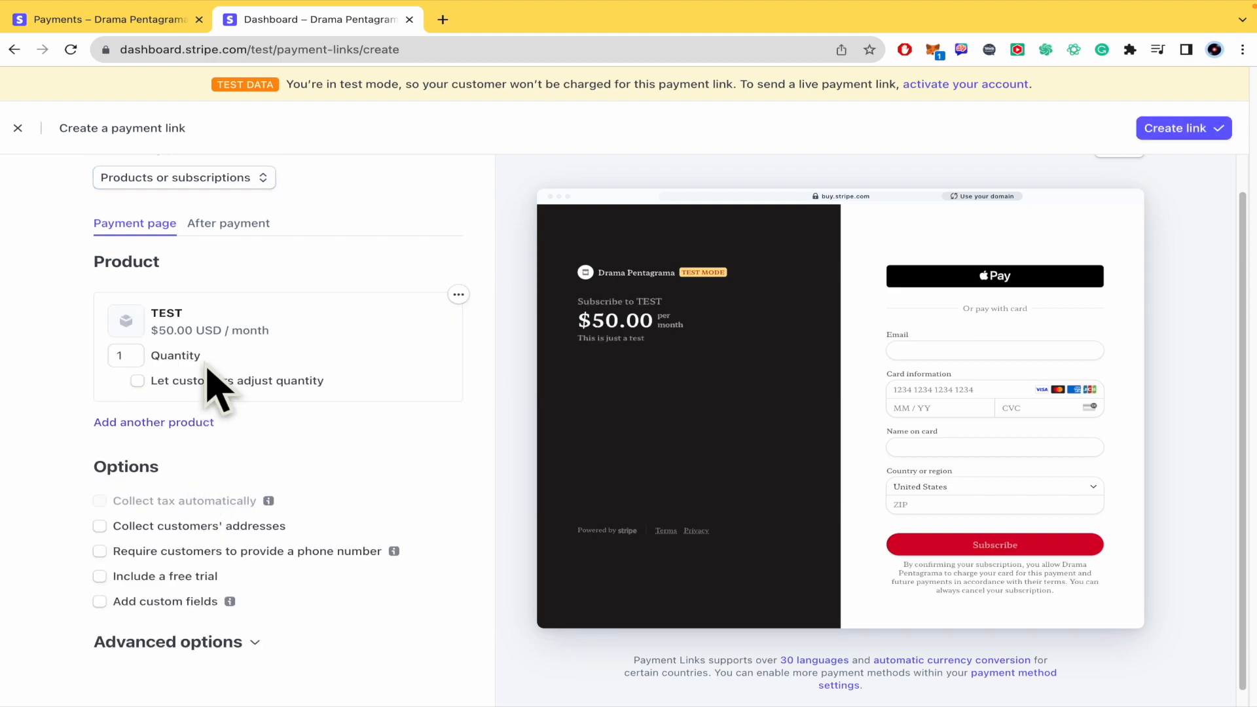
pyautogui.click(156, 421)
pyautogui.click(197, 510)
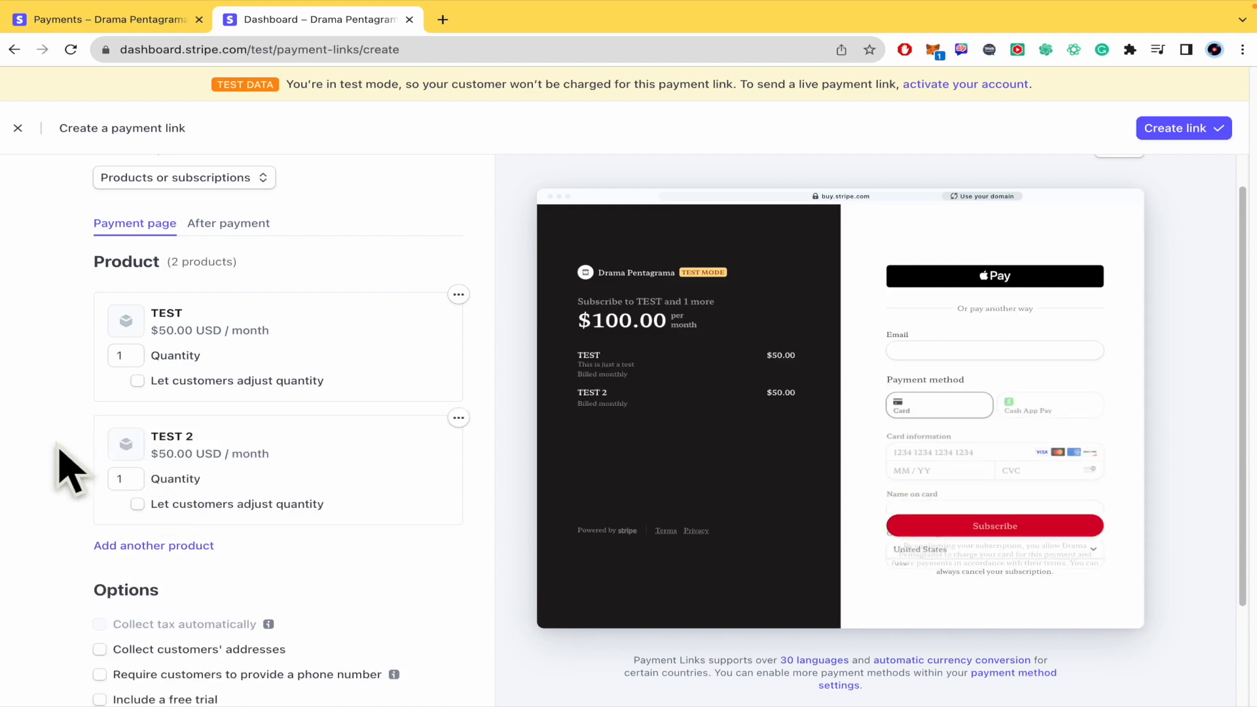
# Step: Try out the options for collecting customers' addresses and requiring a phone number, and switch both back off
pyautogui.scroll(-1, 66, 485)
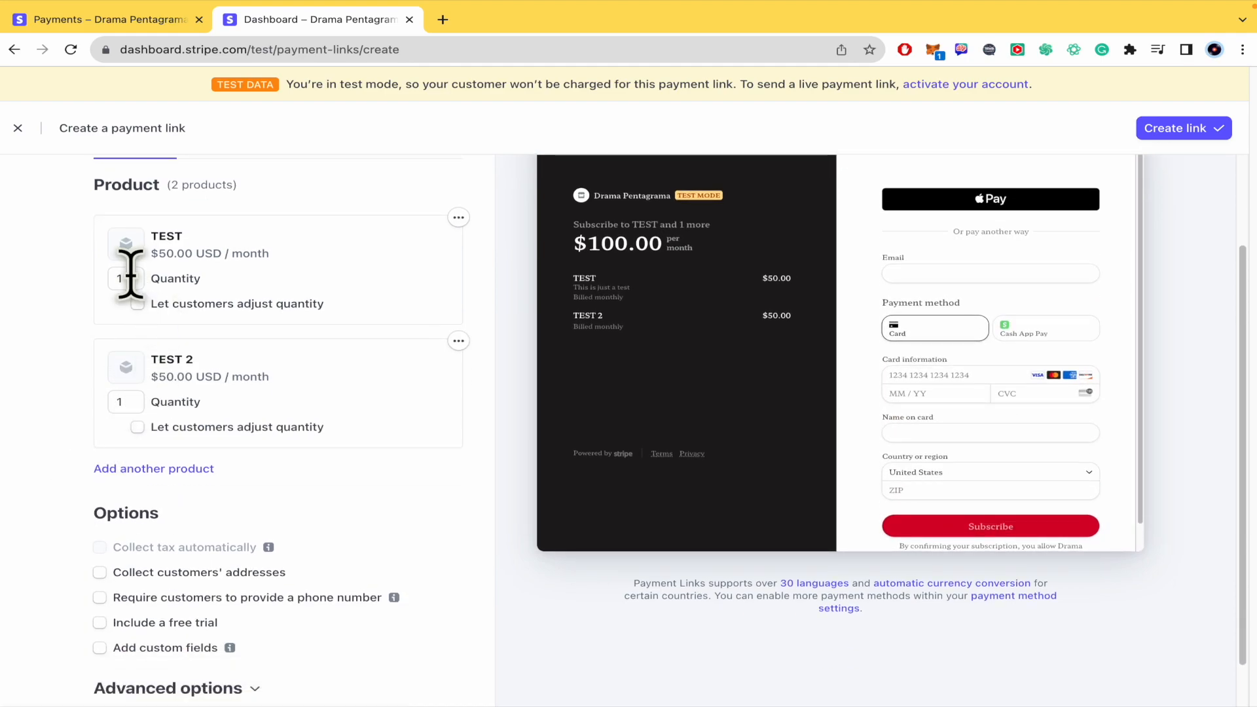
pyautogui.scroll(-1, 59, 452)
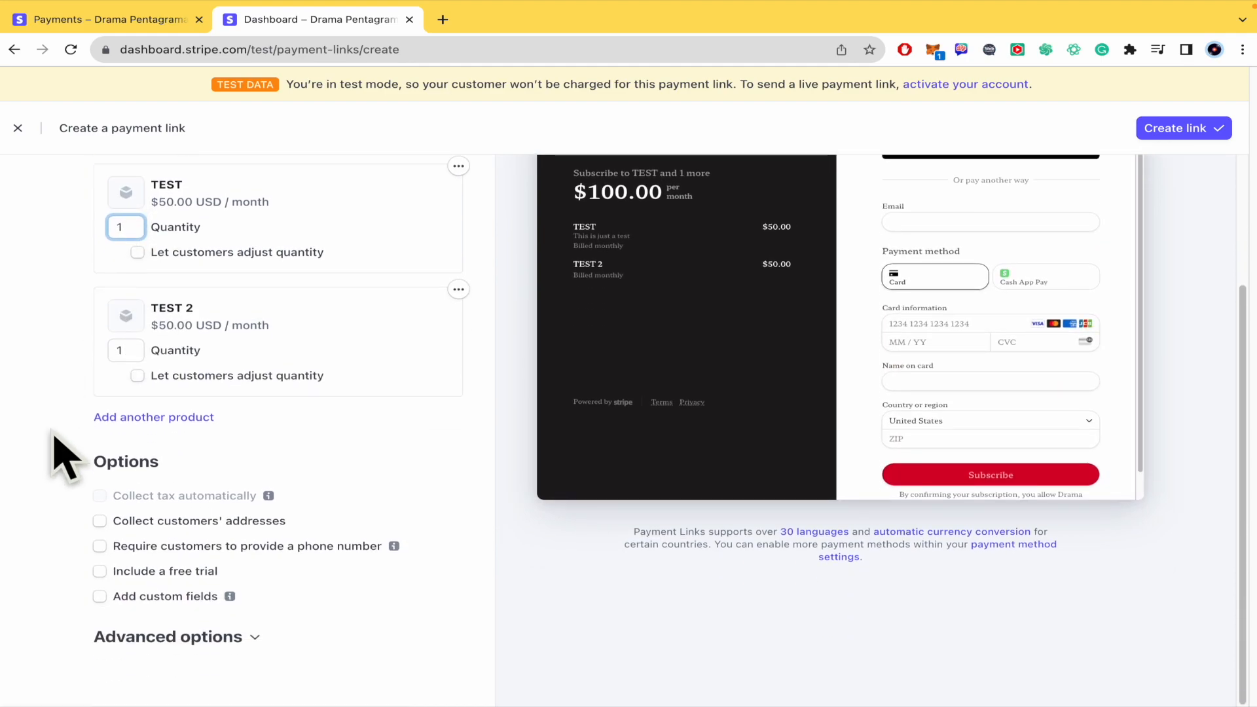
pyautogui.click(100, 522)
pyautogui.click(100, 521)
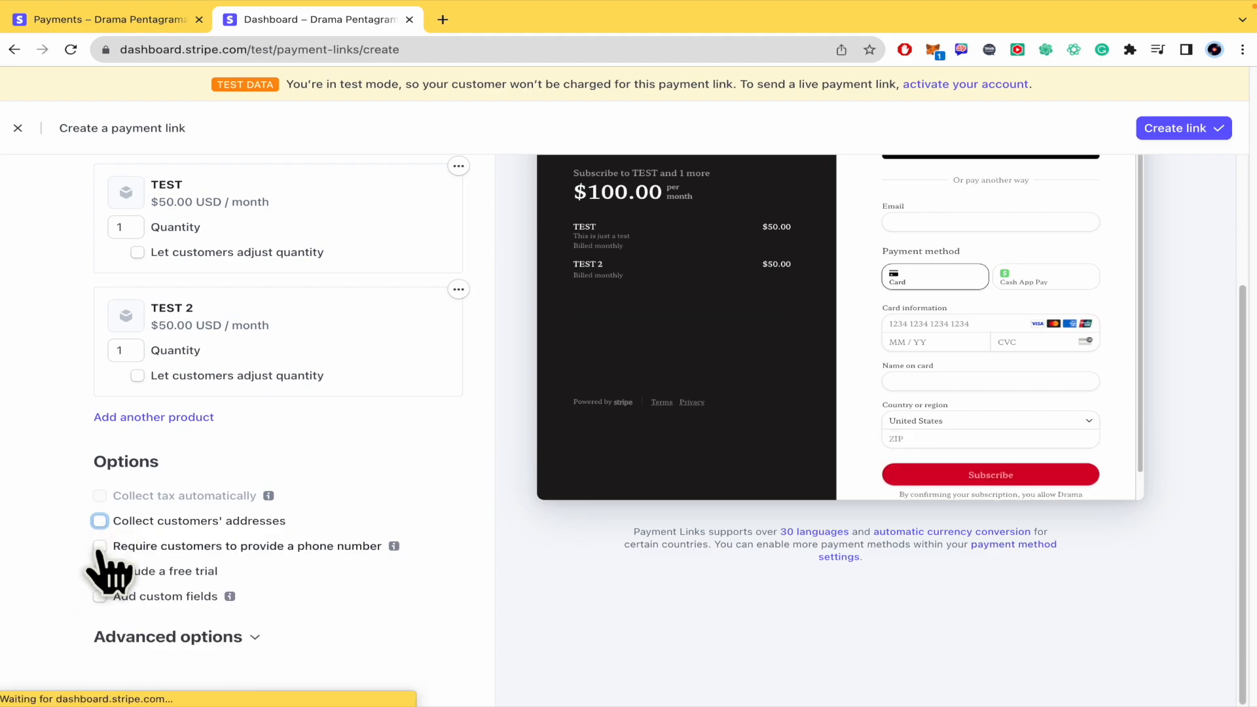
pyautogui.click(100, 546)
pyautogui.click(99, 546)
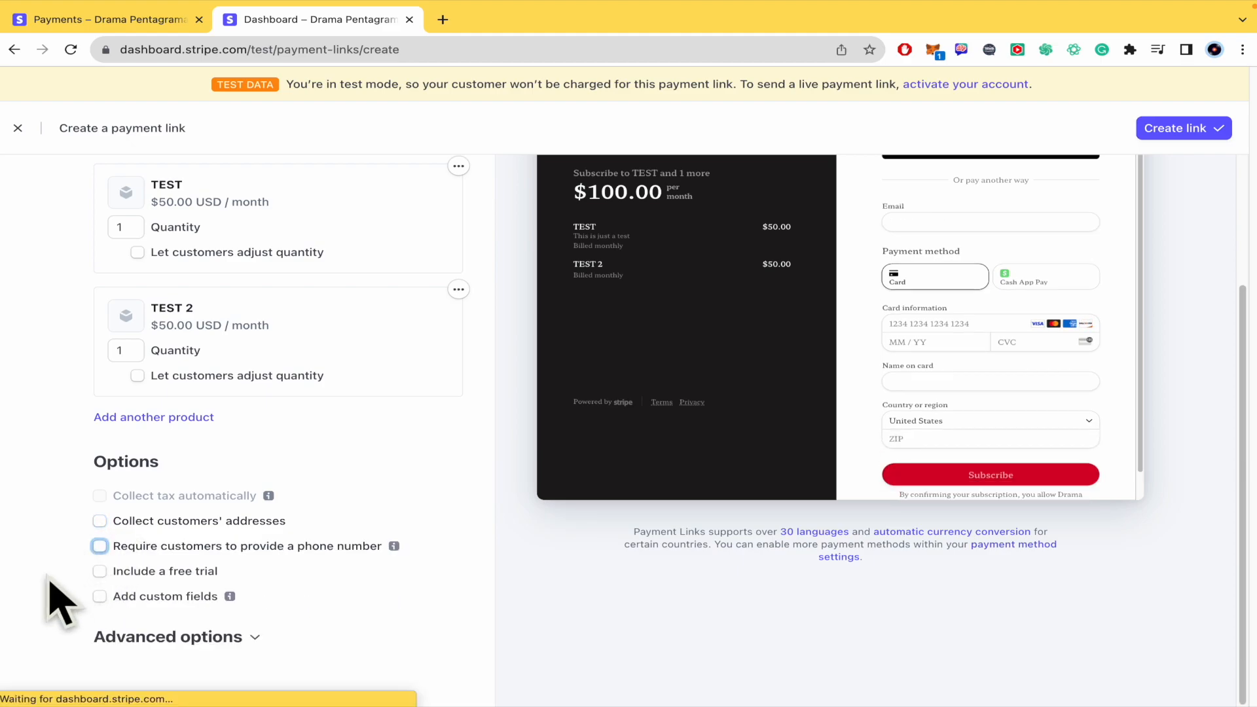
# Step: Include a free trial in the payment link and set its length to 7 days
pyautogui.click(101, 572)
pyautogui.click(149, 588)
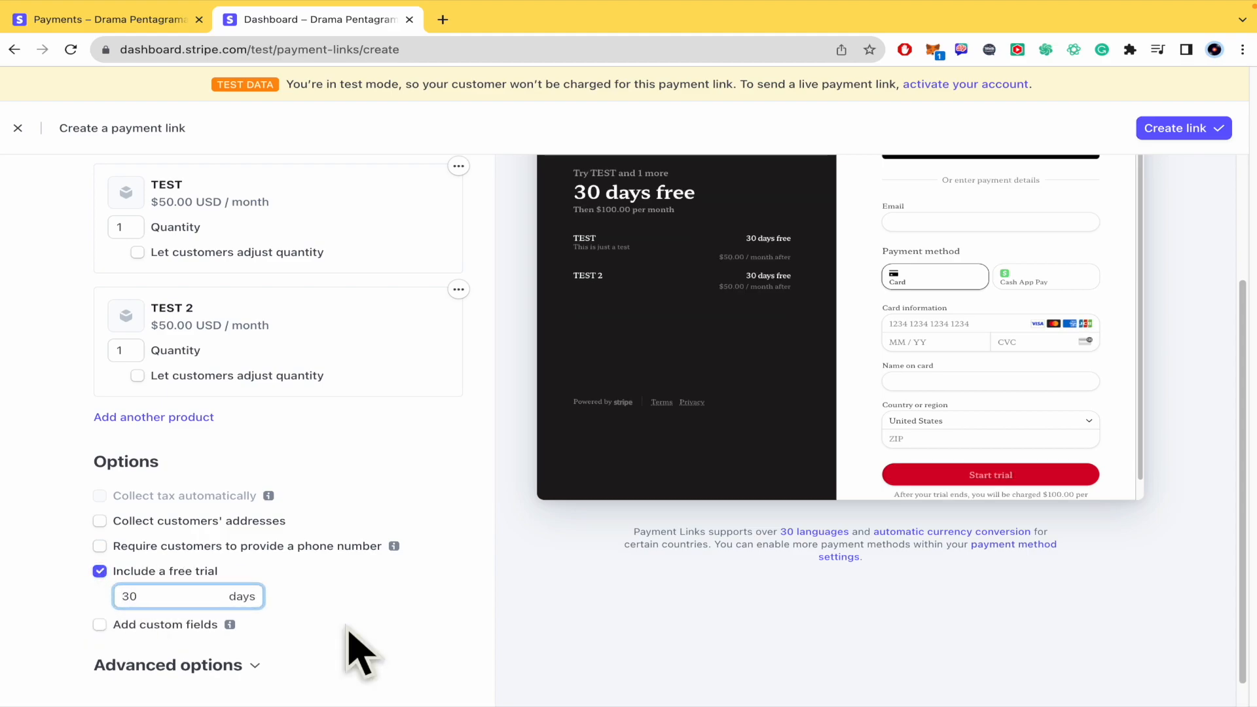
pyautogui.press('BackSpace')
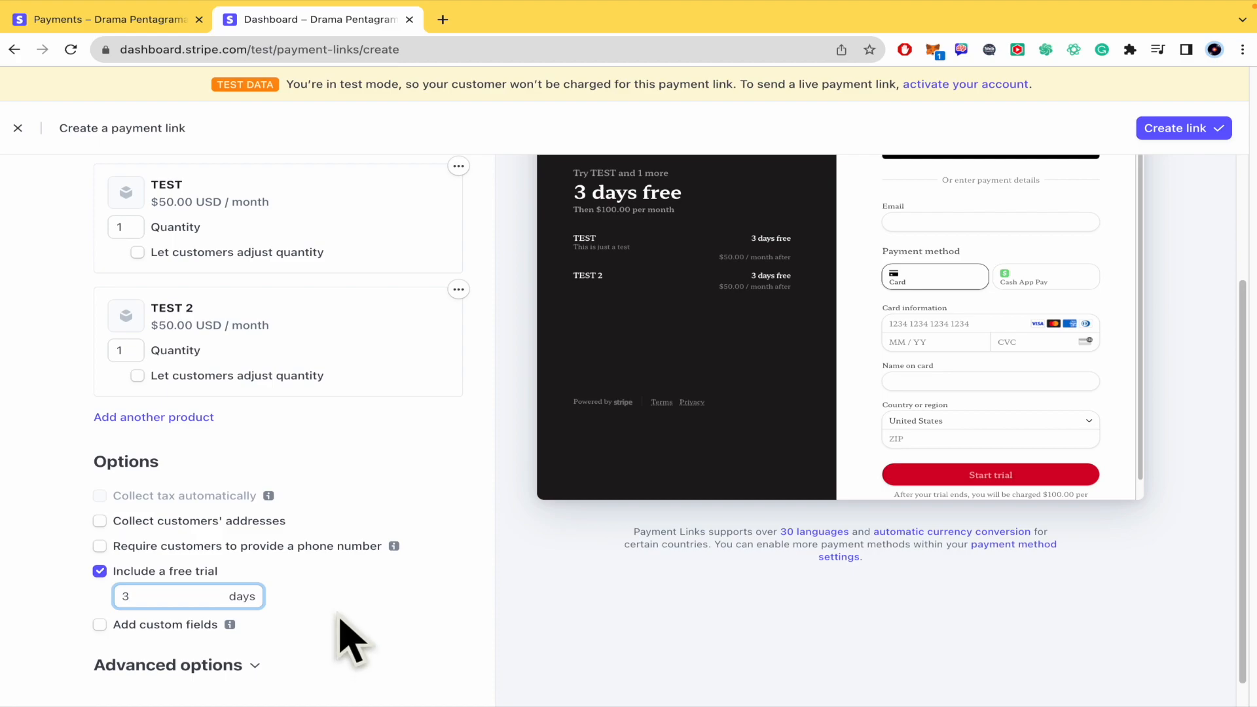
pyautogui.press('BackSpace')
pyautogui.write('1')
pyautogui.press('BackSpace')
pyautogui.write('7')
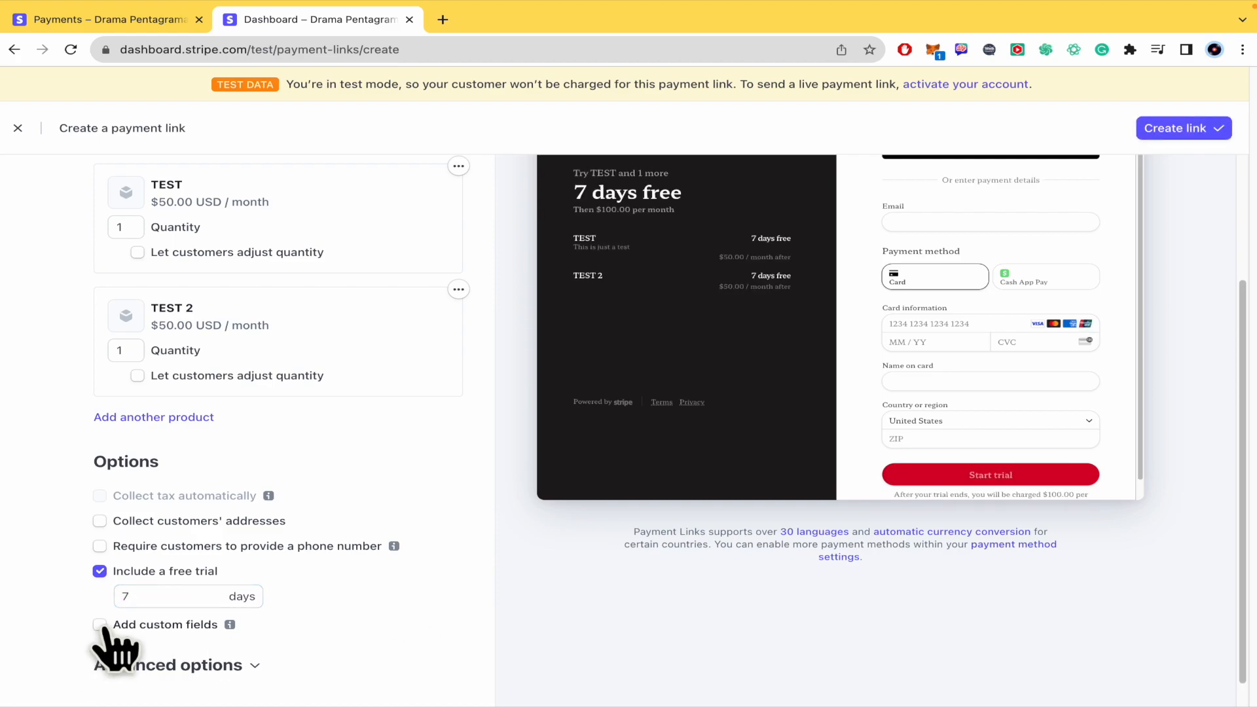
# Step: Try adding custom fields, check the available field types, and switch custom fields back off
pyautogui.click(100, 625)
pyautogui.scroll(-2, 92, 648)
pyautogui.click(207, 528)
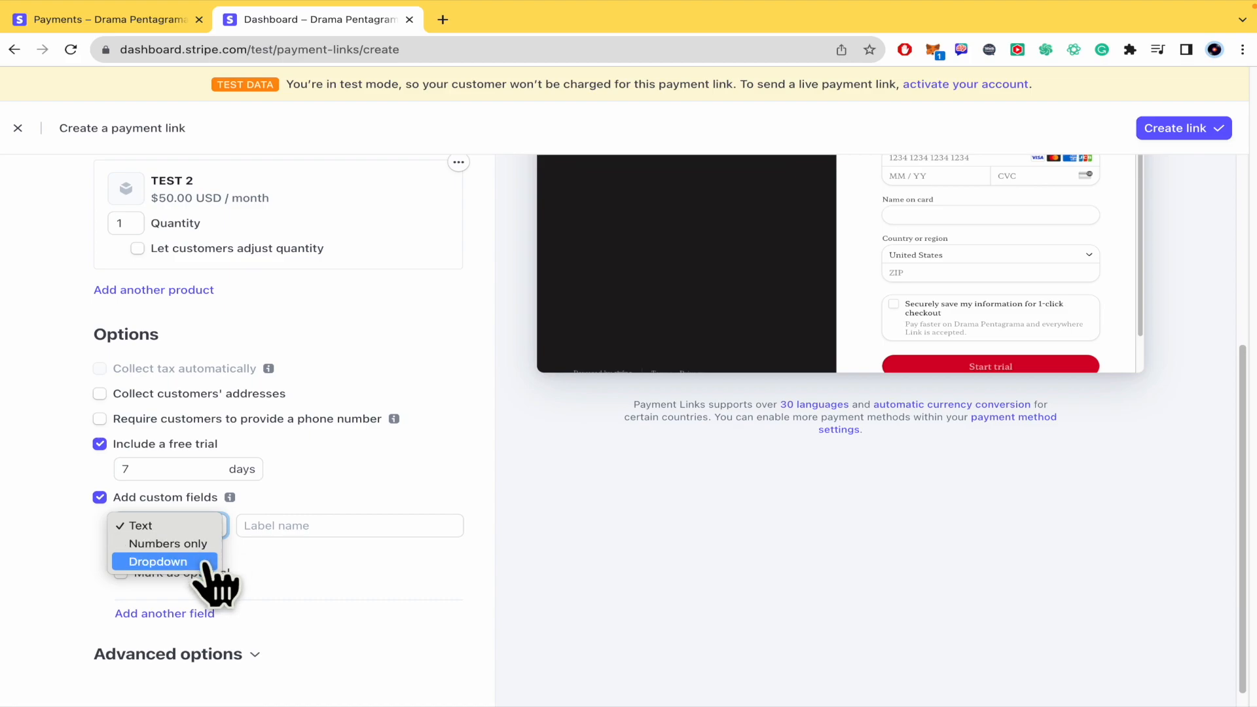
pyautogui.click(368, 569)
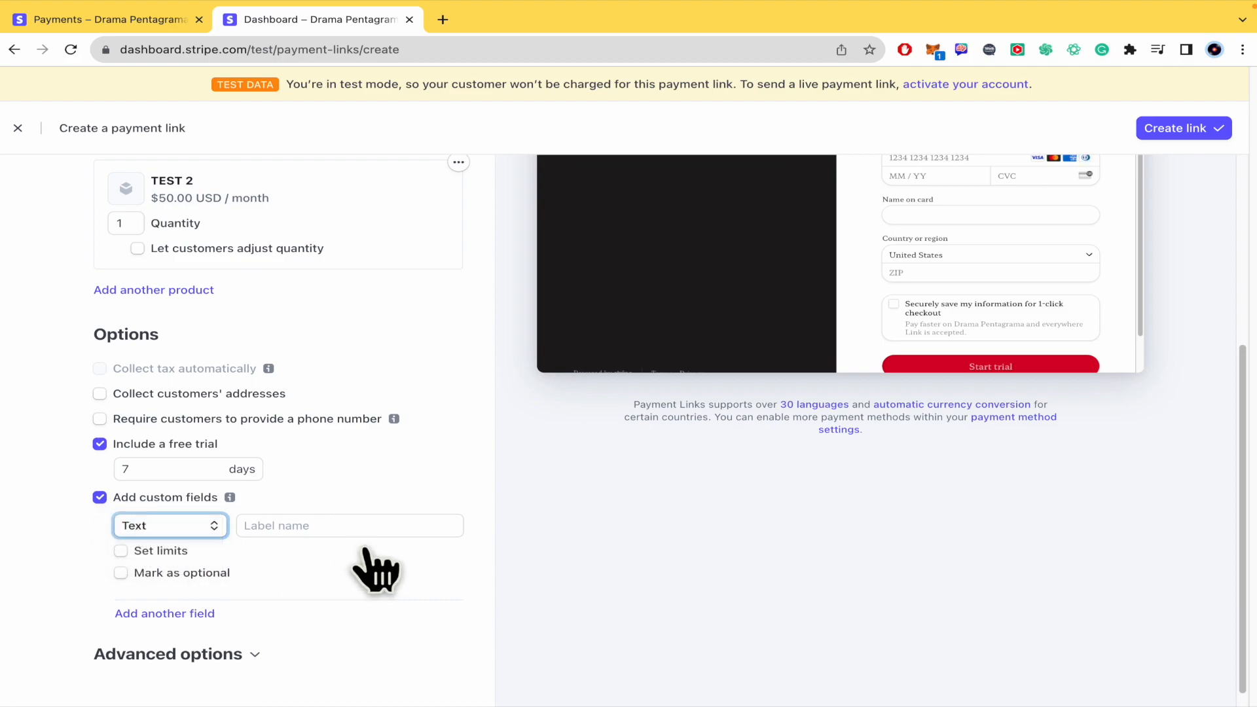
pyautogui.click(100, 498)
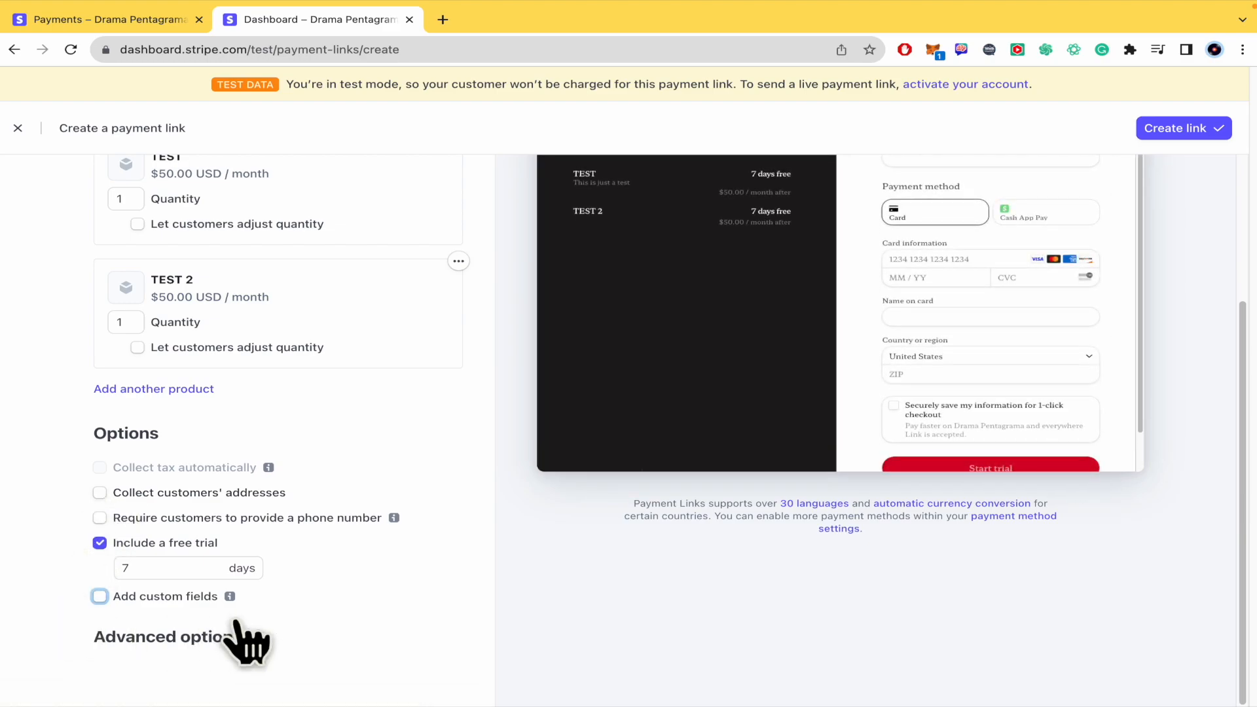
# Step: Expand the advanced options and try allowing promotion codes, switching that option back off
pyautogui.click(237, 632)
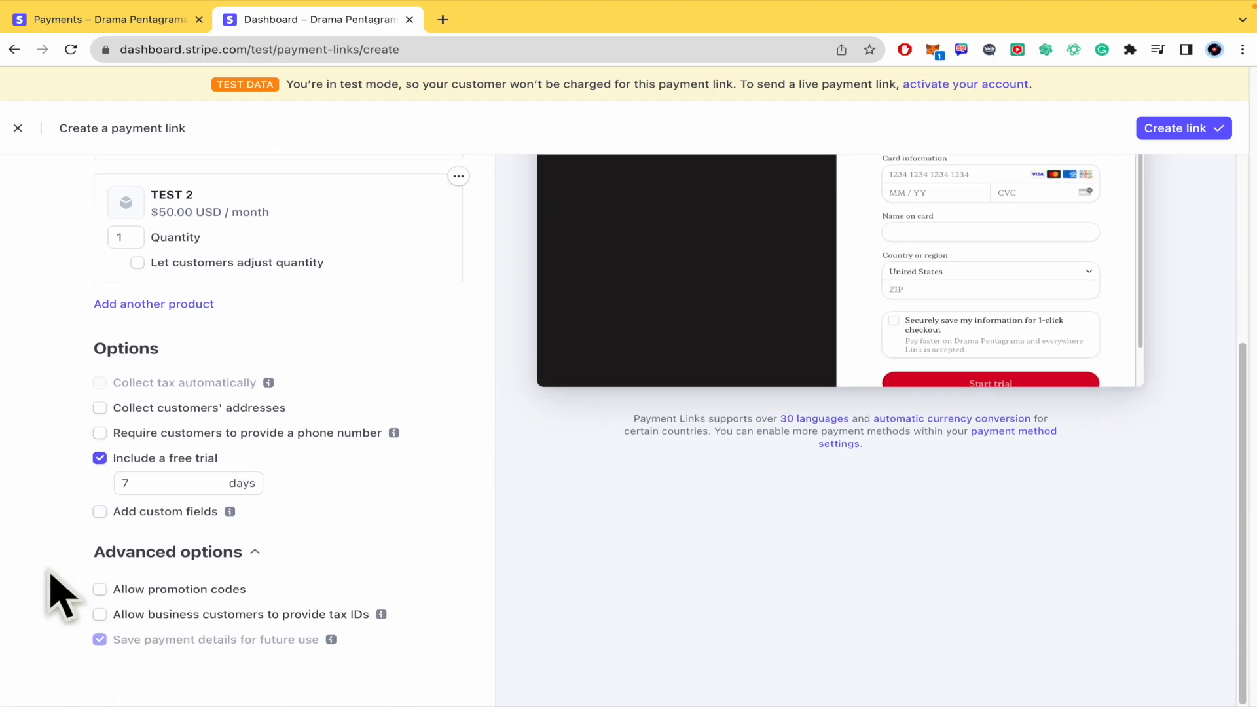
pyautogui.click(100, 590)
pyautogui.click(99, 589)
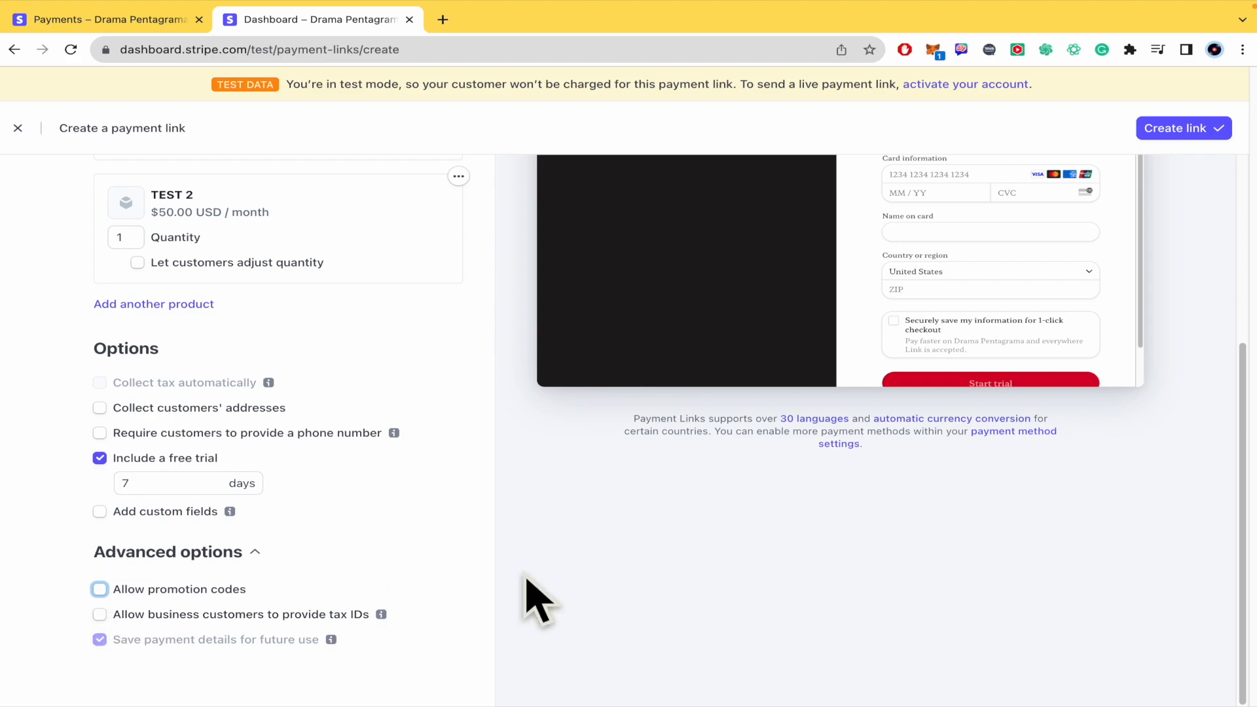
# Step: Review the payment page settings and preview, and create the payment link
pyautogui.scroll(5, 534, 599)
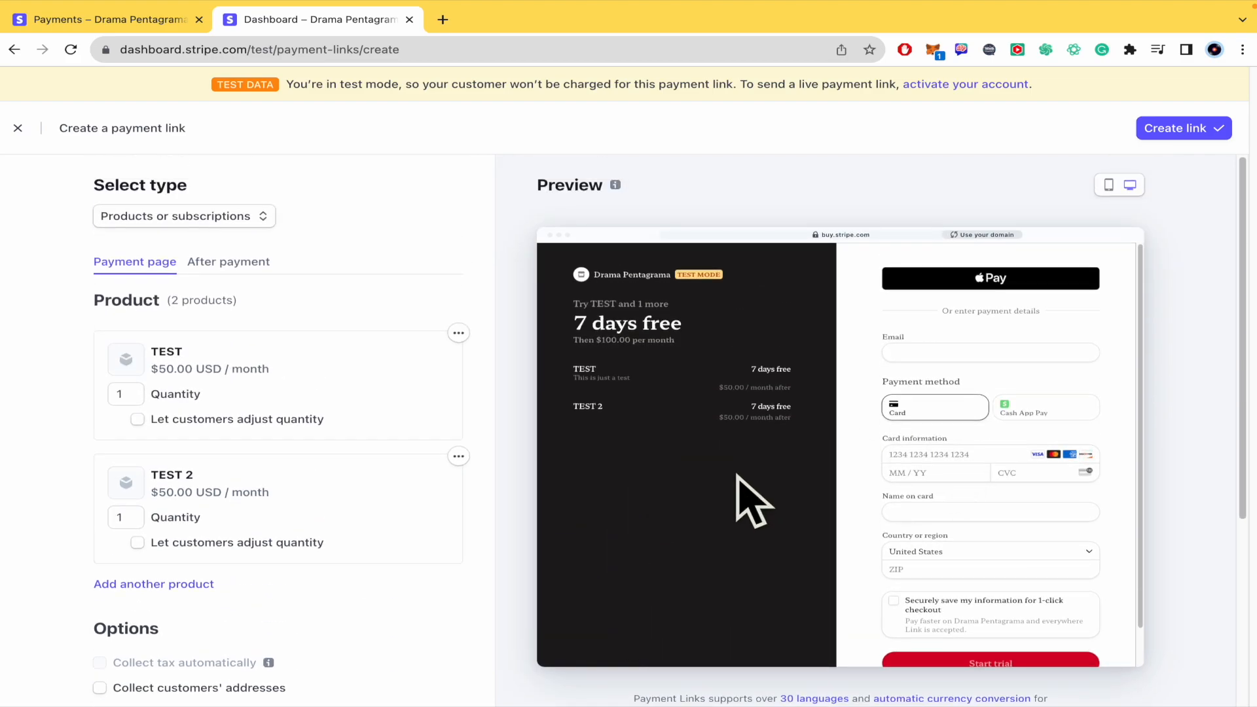
pyautogui.scroll(-2, 753, 501)
pyautogui.scroll(-3, 752, 499)
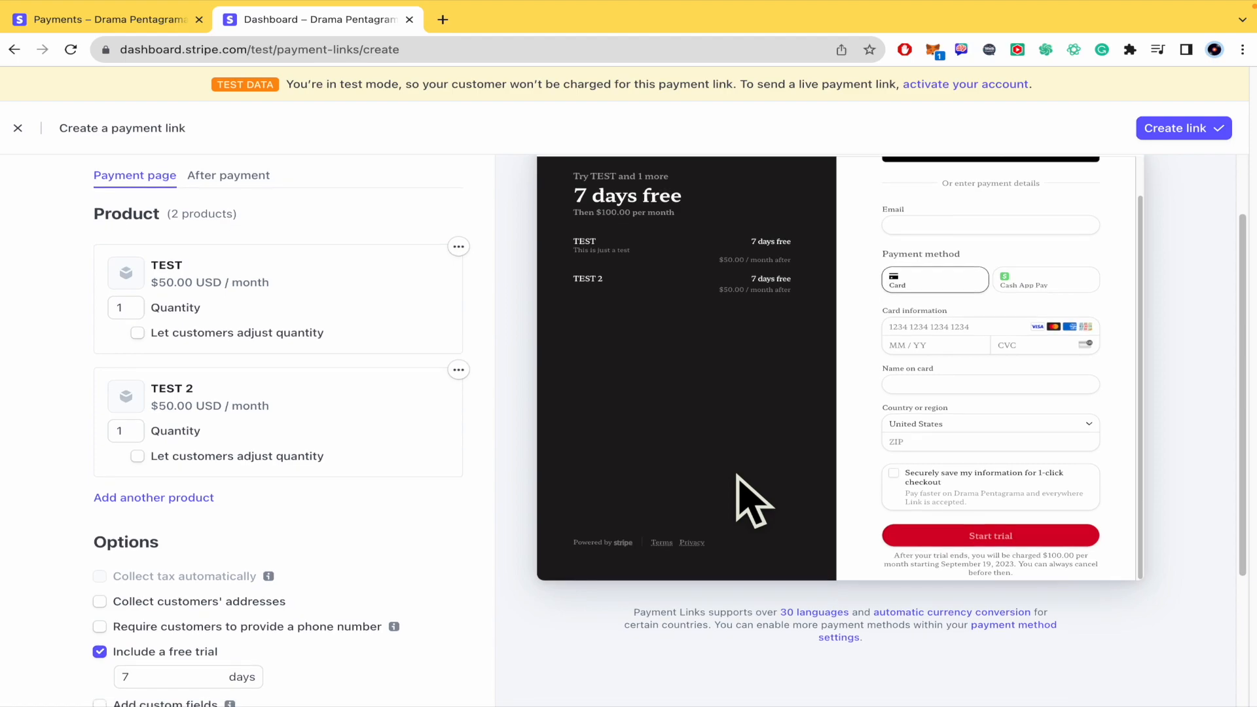
pyautogui.click(1176, 129)
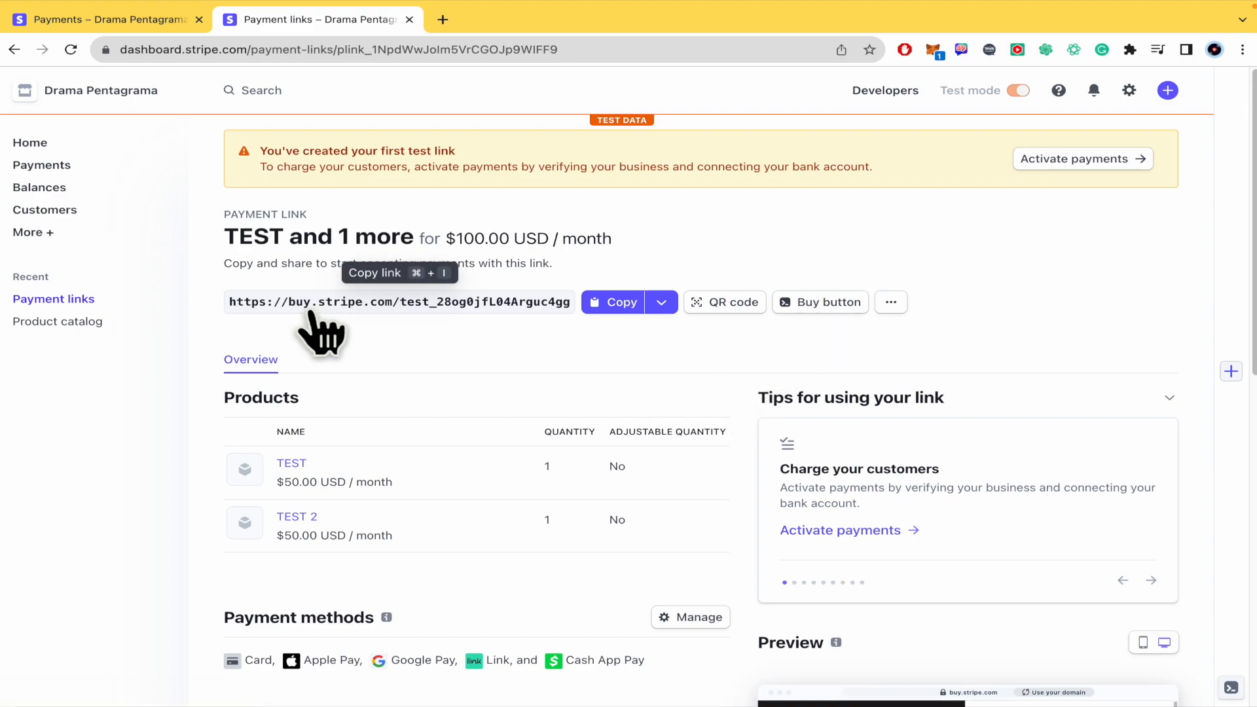
# Step: Copy the new payment link's URL and open it in a new incognito window
pyautogui.click(620, 308)
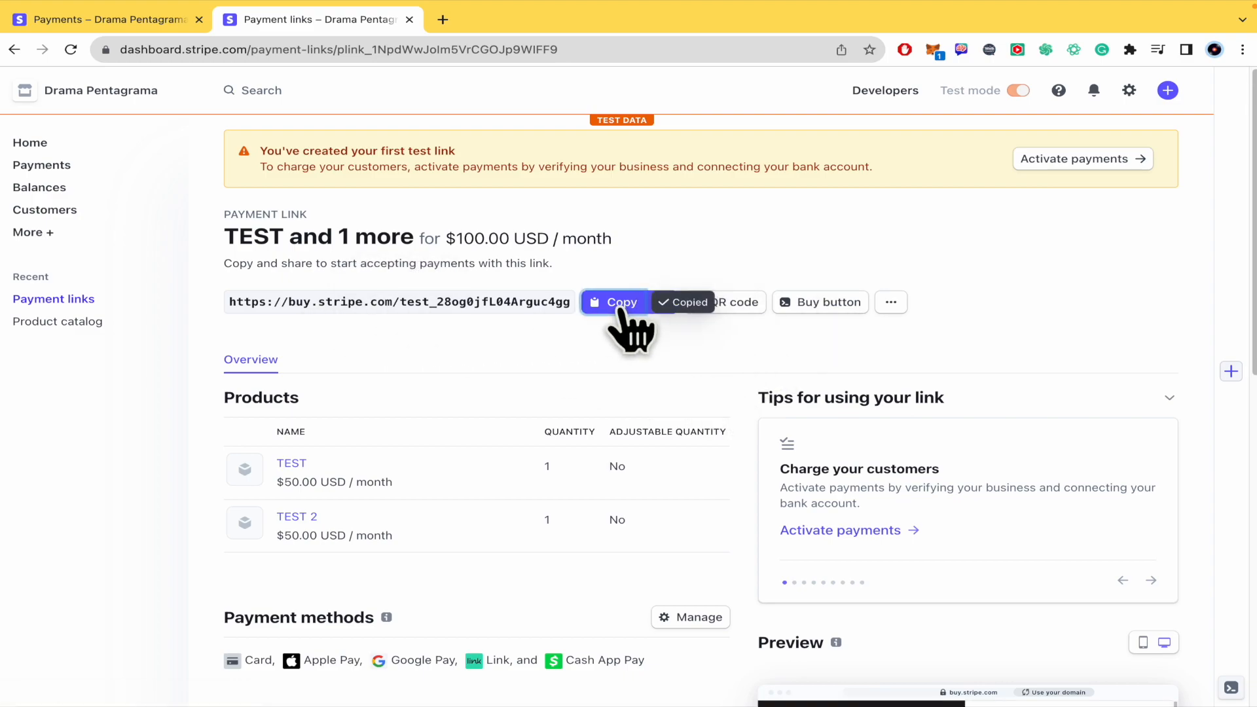
pyautogui.press('super+shift+n')
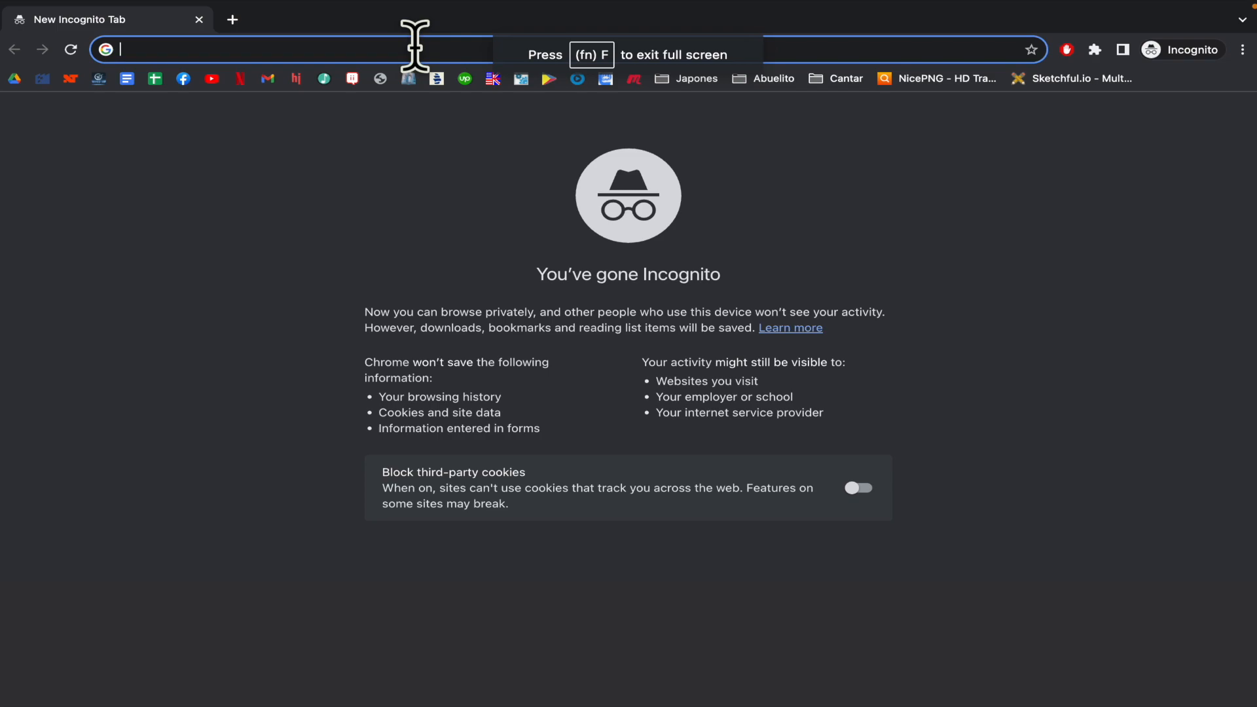
pyautogui.press('super+v')
pyautogui.press('Return')
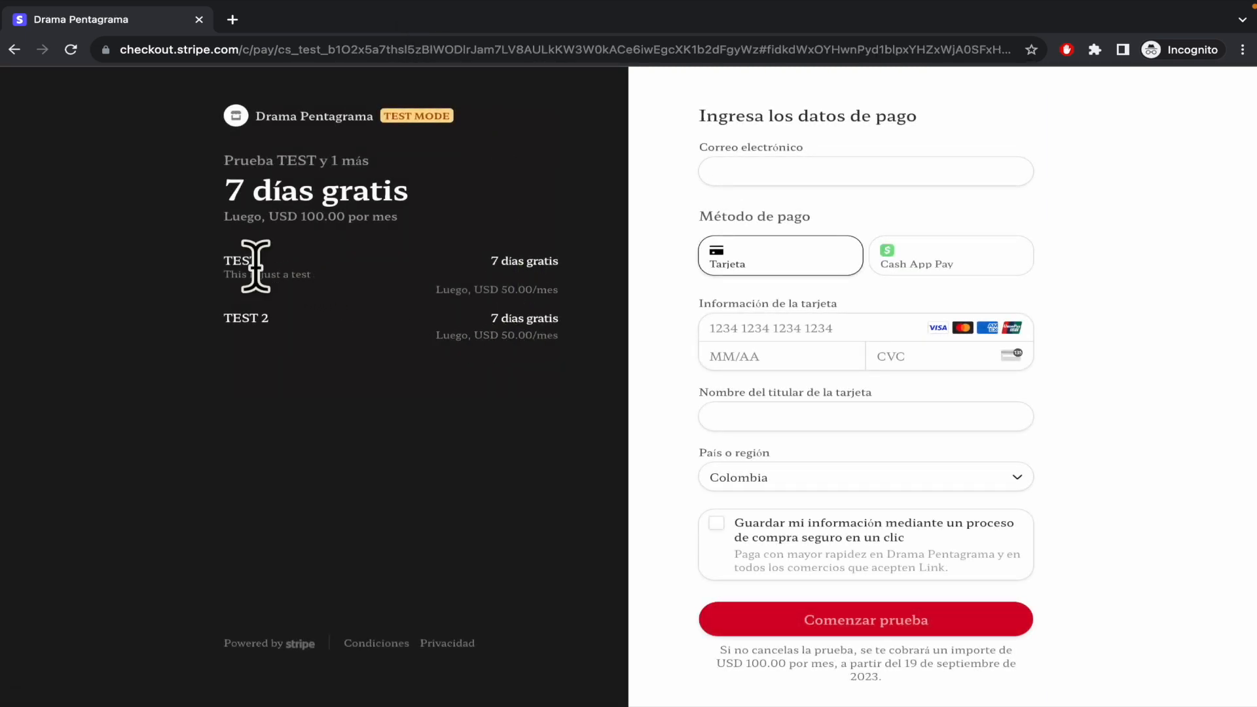
# Step: Examine the checkout page's product list, card fields and the option to save payment information for one-click checkout
pyautogui.moveTo(206, 319); pyautogui.dragTo(527, 316)
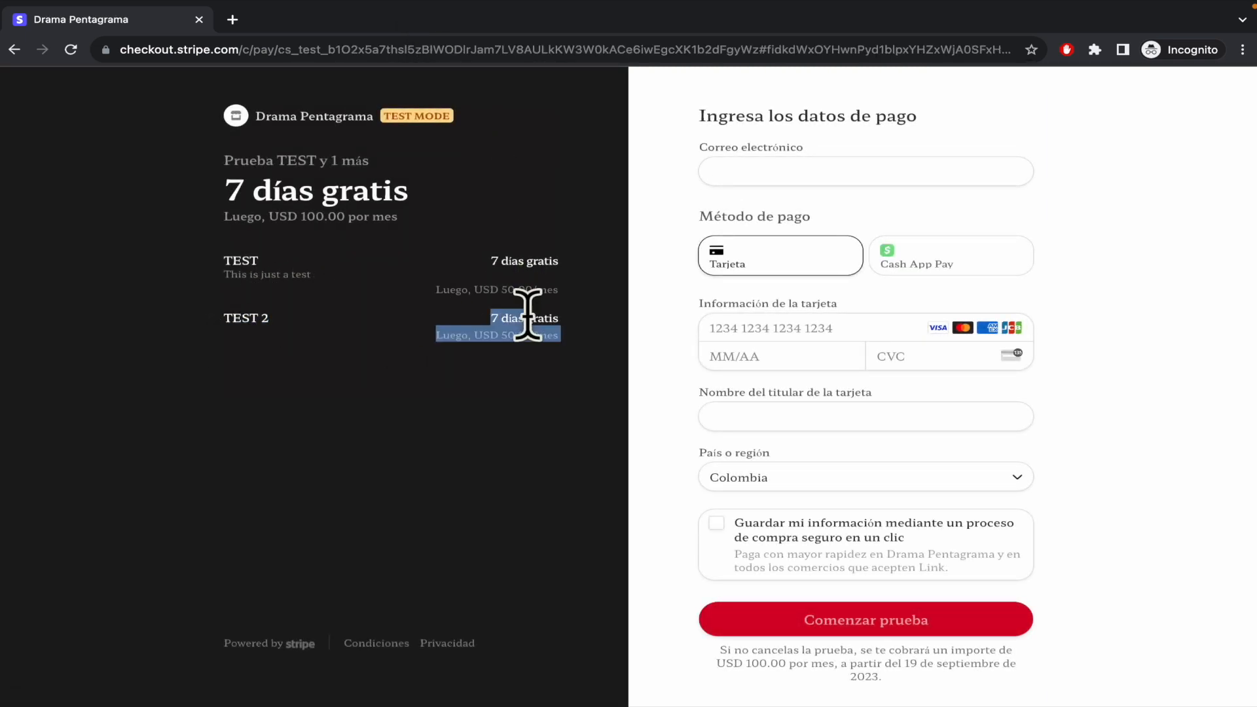
pyautogui.click(554, 429)
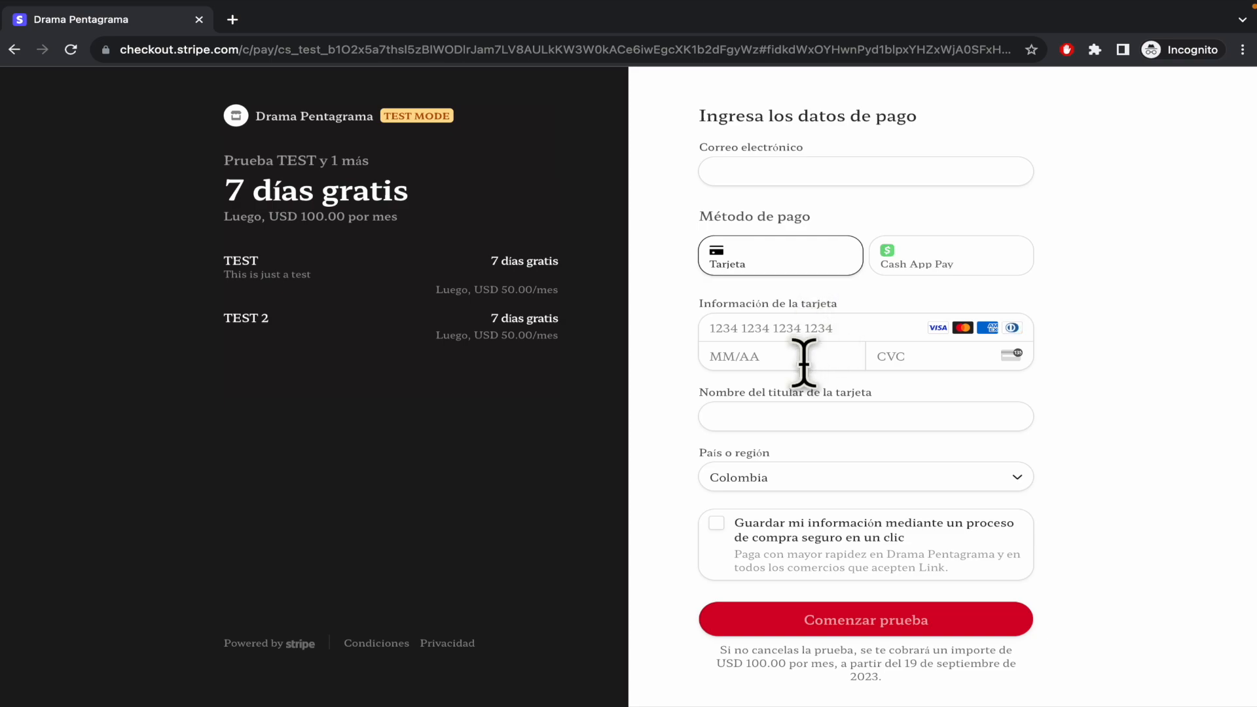
pyautogui.click(852, 327)
pyautogui.click(1177, 368)
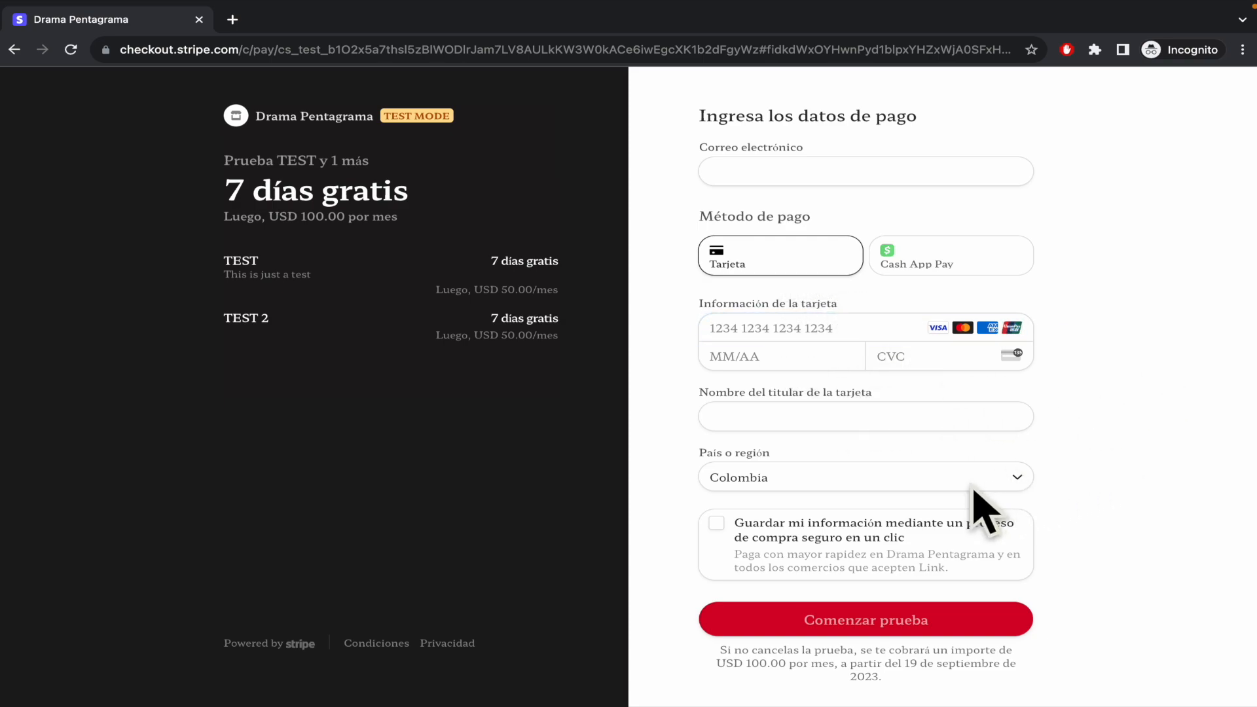
pyautogui.click(716, 528)
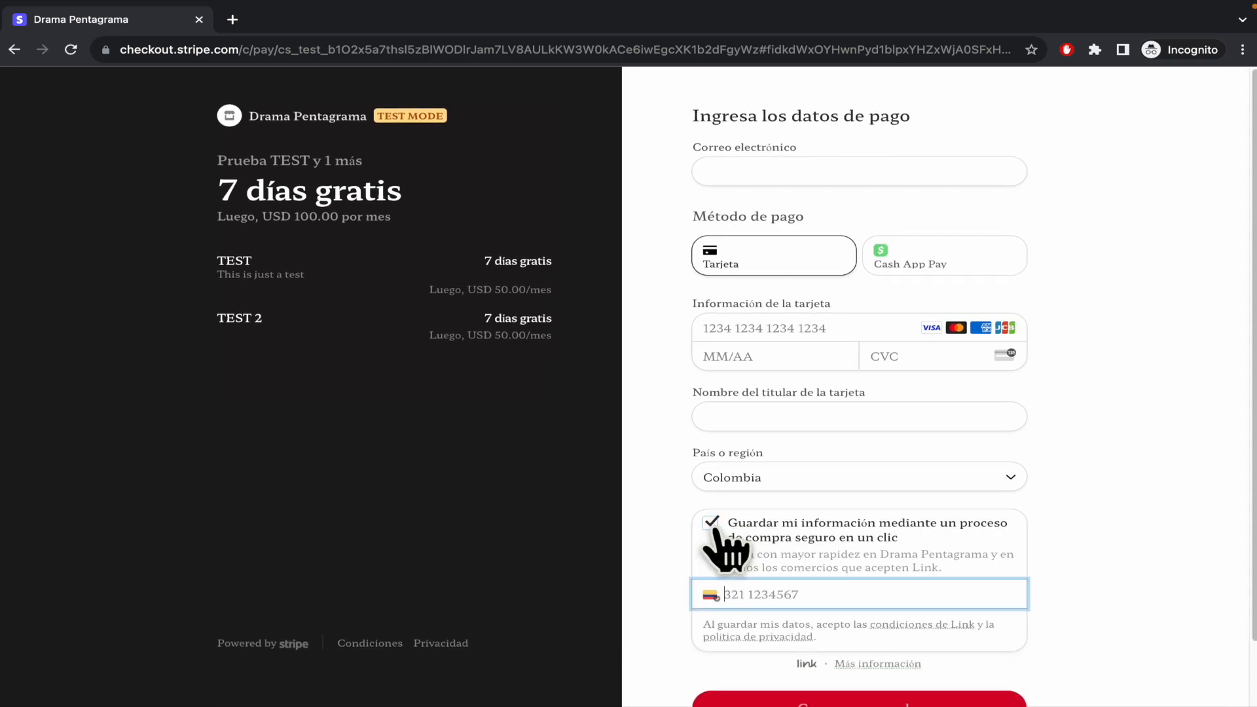
pyautogui.click(716, 528)
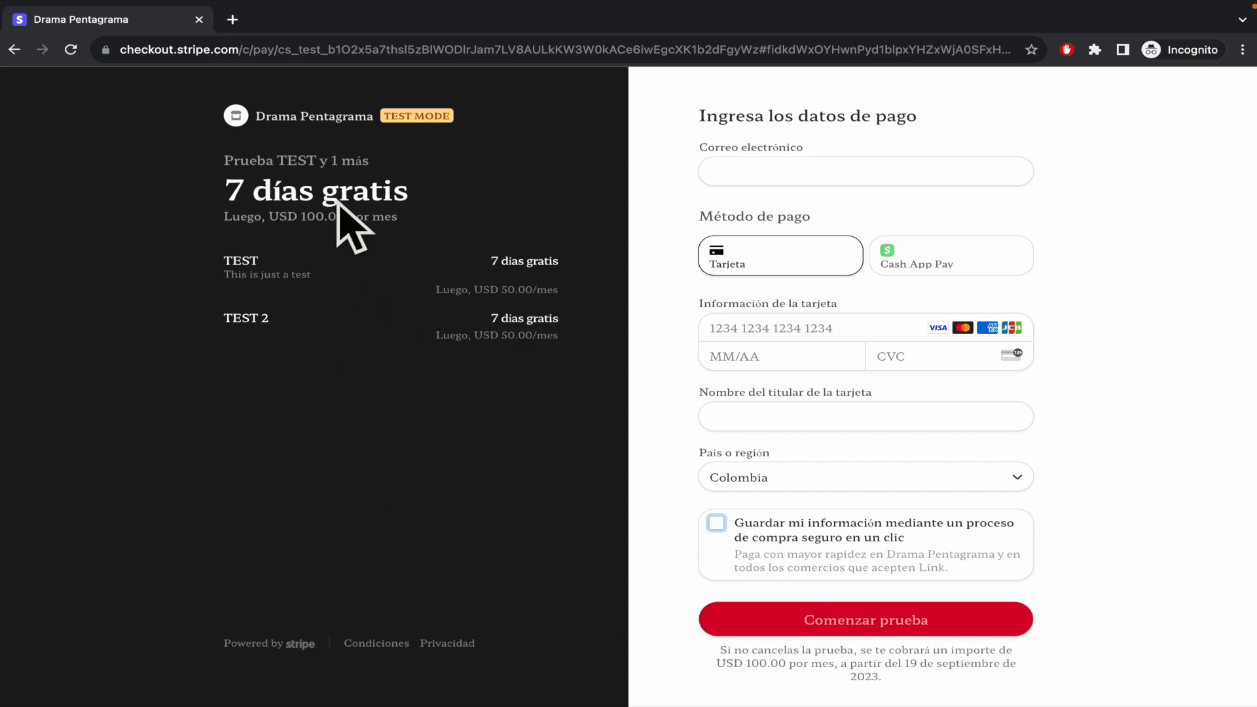
# Step: Check the monthly charge that follows the free trial on the checkout page, and return to the Stripe dashboard
pyautogui.moveTo(223, 216); pyautogui.dragTo(494, 203)
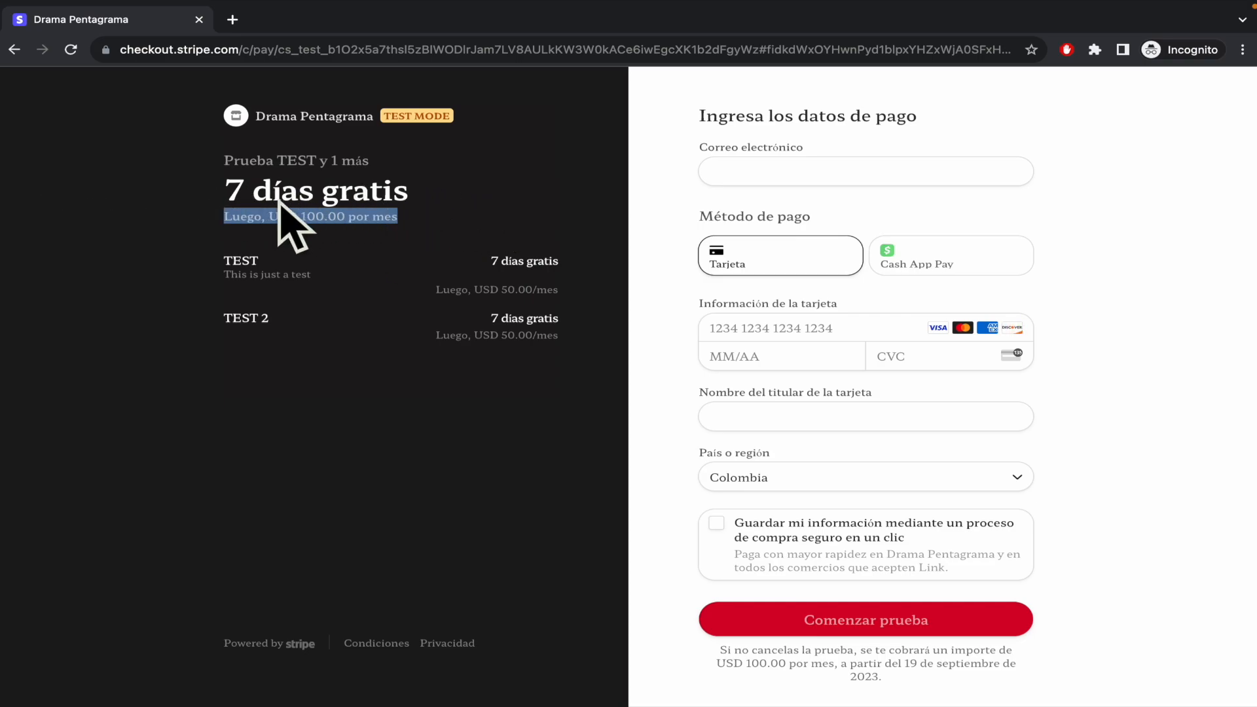
pyautogui.click(183, 204)
pyautogui.hotkey('ctrl', 'Left')
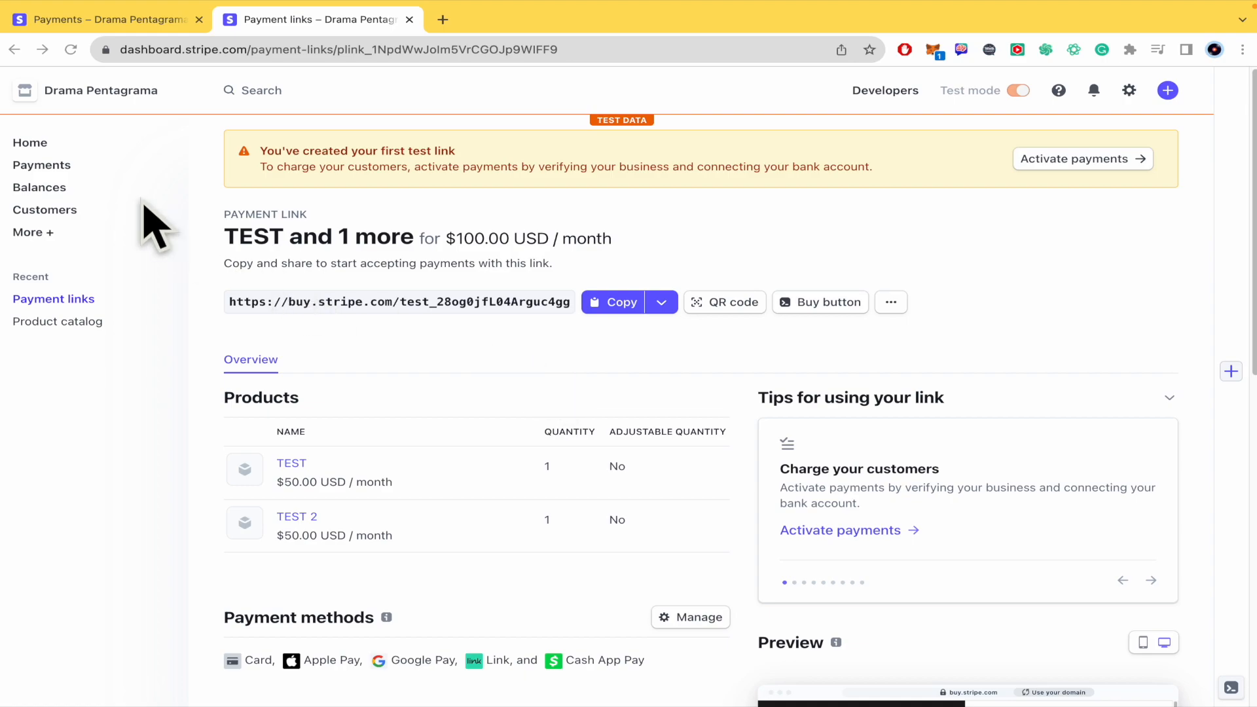
# Step: Start a new payment link from the Payments page and set its type to "Customers choose what to pay"
pyautogui.click(72, 165)
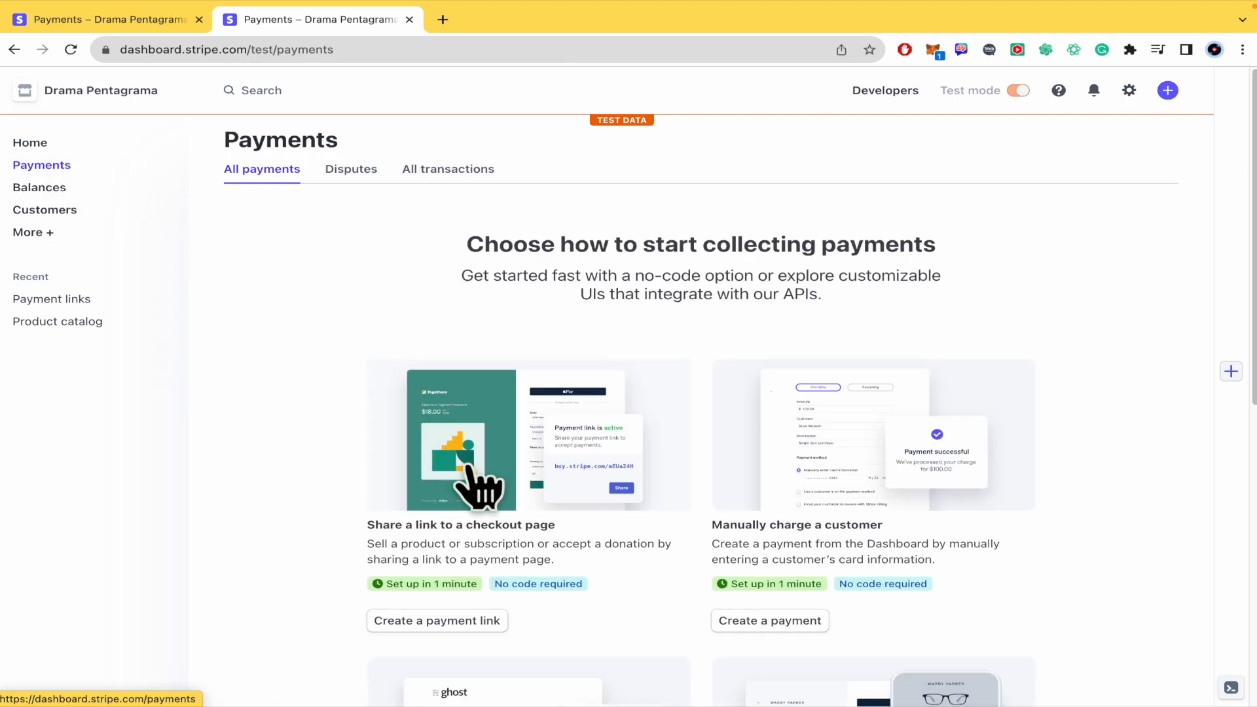
pyautogui.click(478, 621)
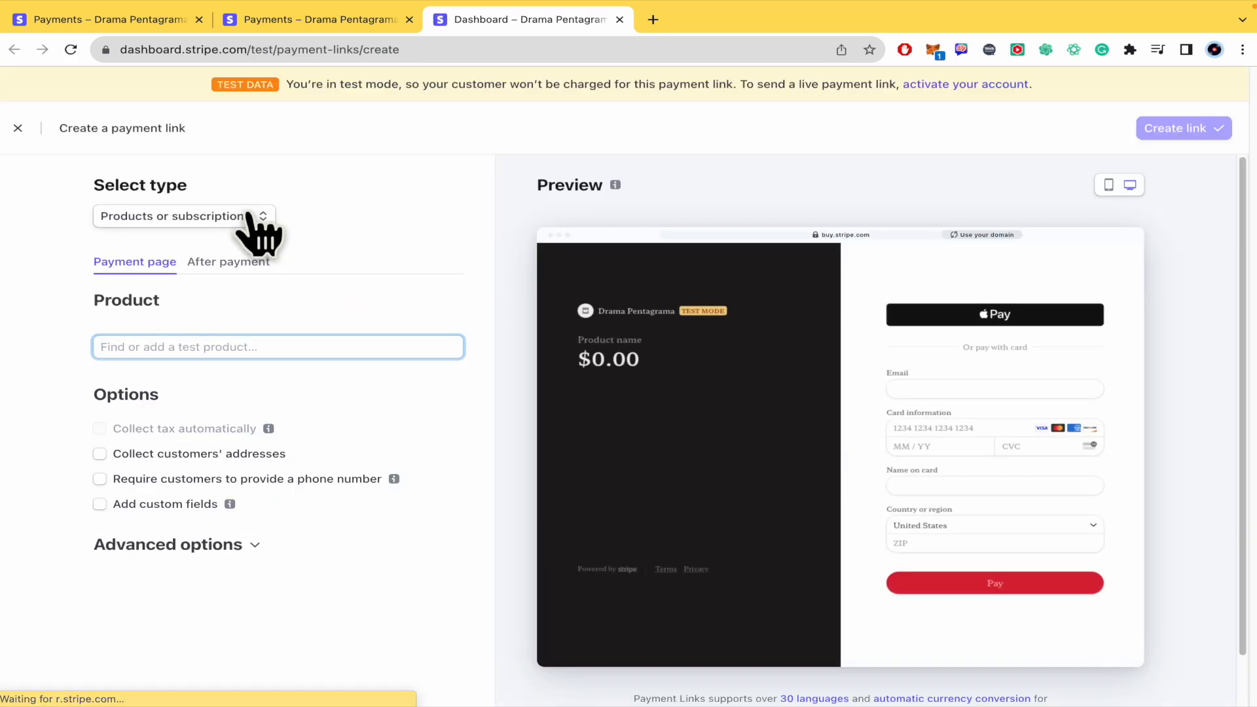
pyautogui.click(252, 219)
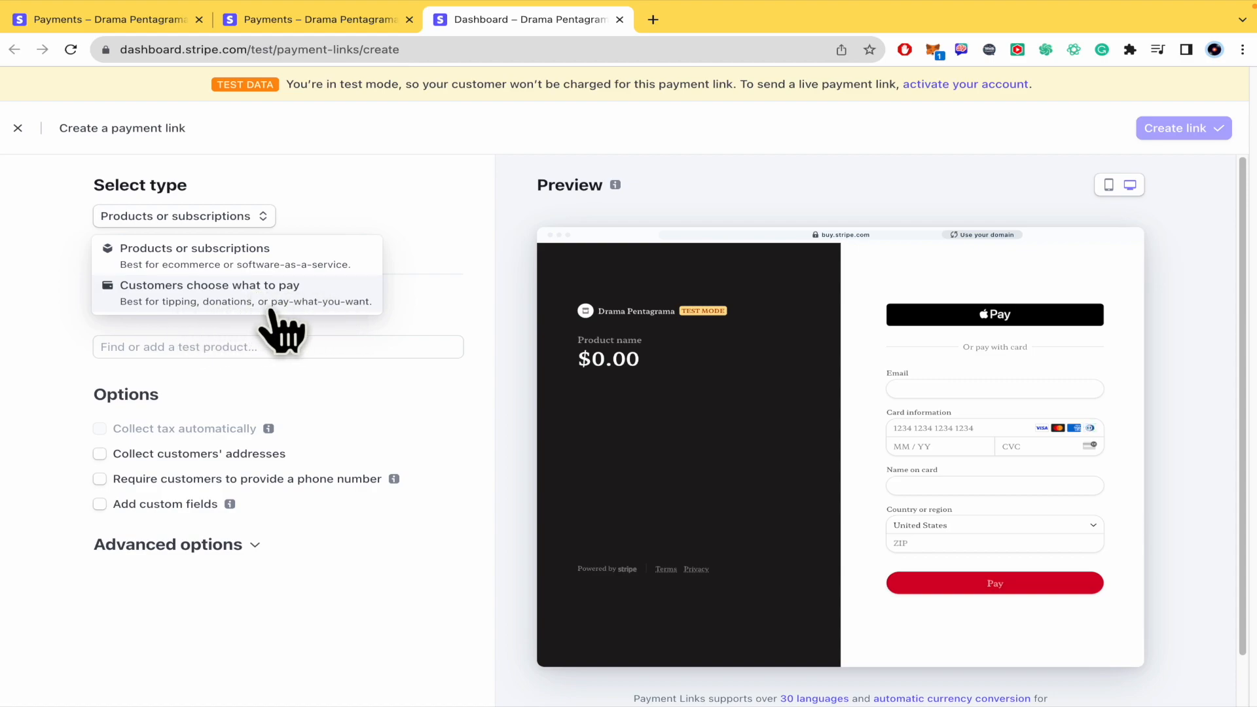
pyautogui.click(329, 308)
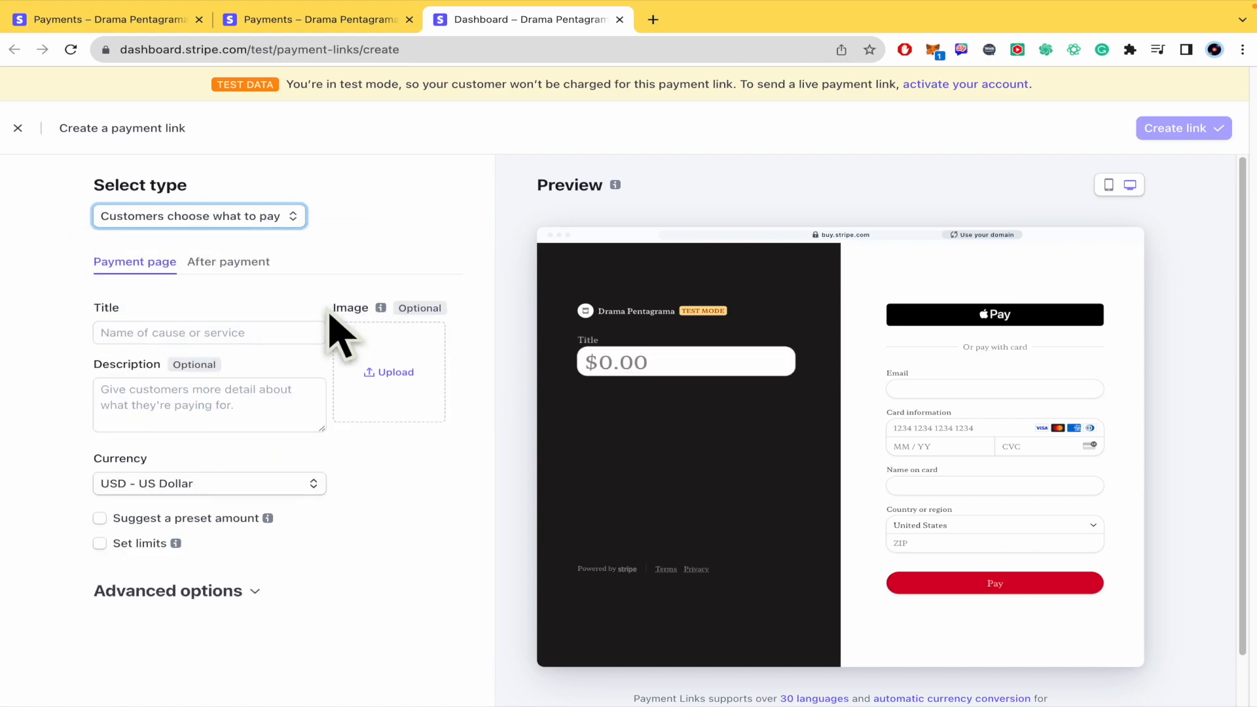
# Step: Title the payment link "Test" and enter the description "This is a test and you're gonna give me your money freely"
pyautogui.click(225, 333)
pyautogui.write('Test')
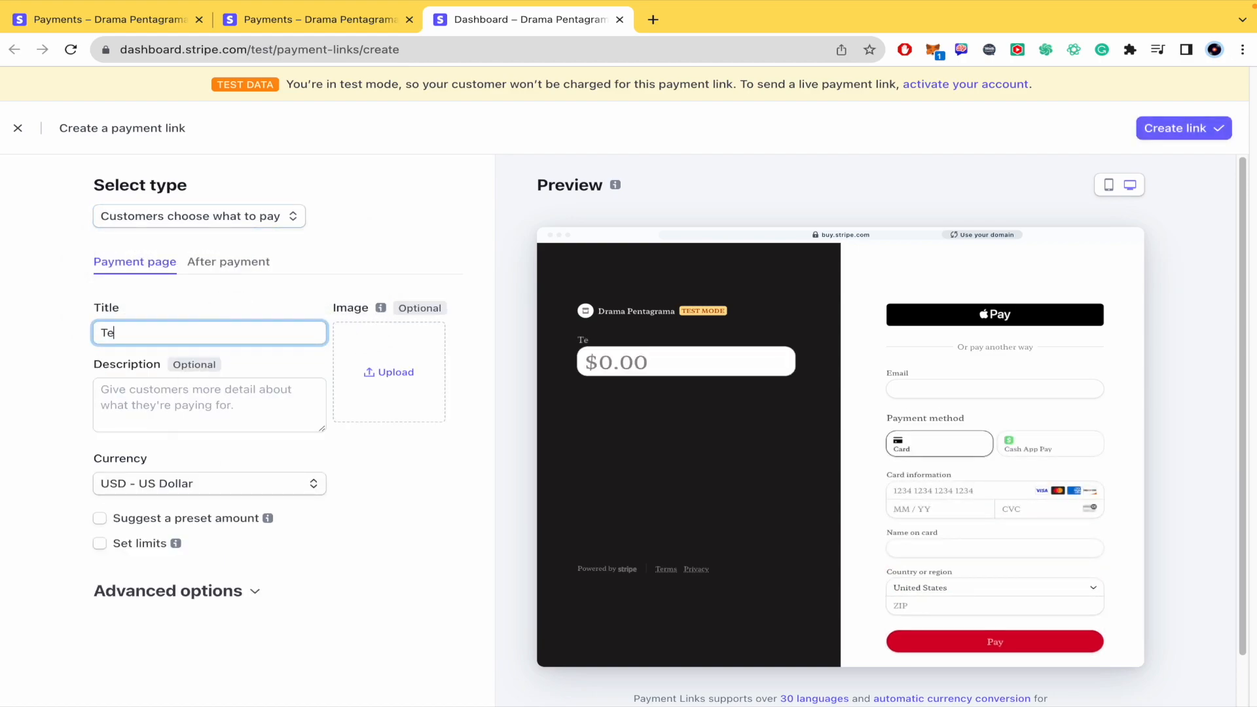
pyautogui.click(77, 392)
pyautogui.click(131, 407)
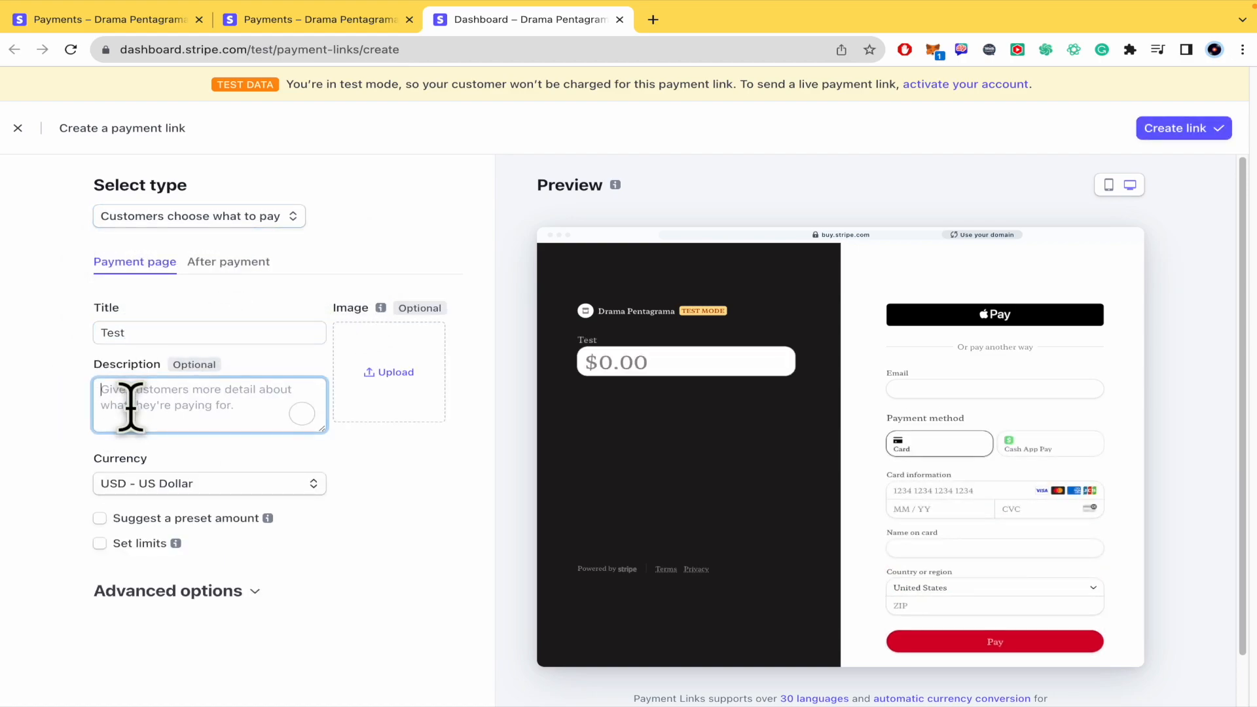
pyautogui.hotkey('ctrl', 'v')
# Step: Suggest a preset amount of $10.00 and set payment limits with a $10.00 minimum and a $40.00 maximum
pyautogui.scroll(-1, 61, 436)
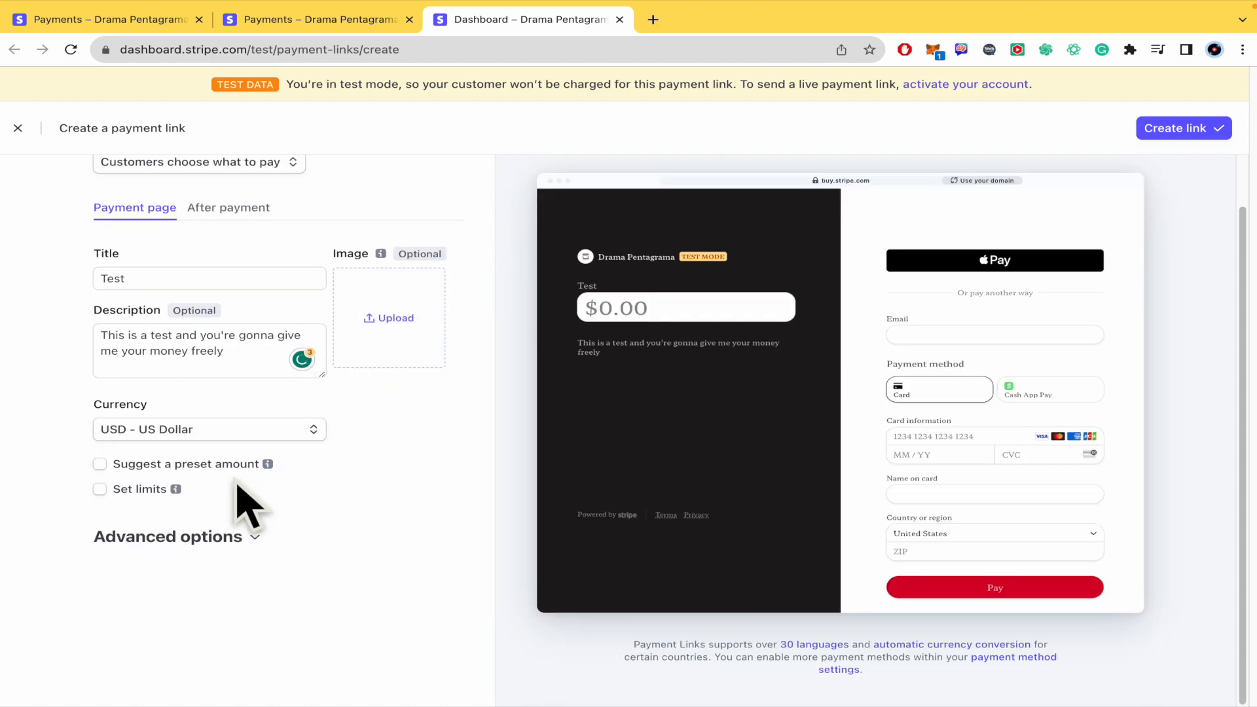
pyautogui.click(99, 464)
pyautogui.write('10')
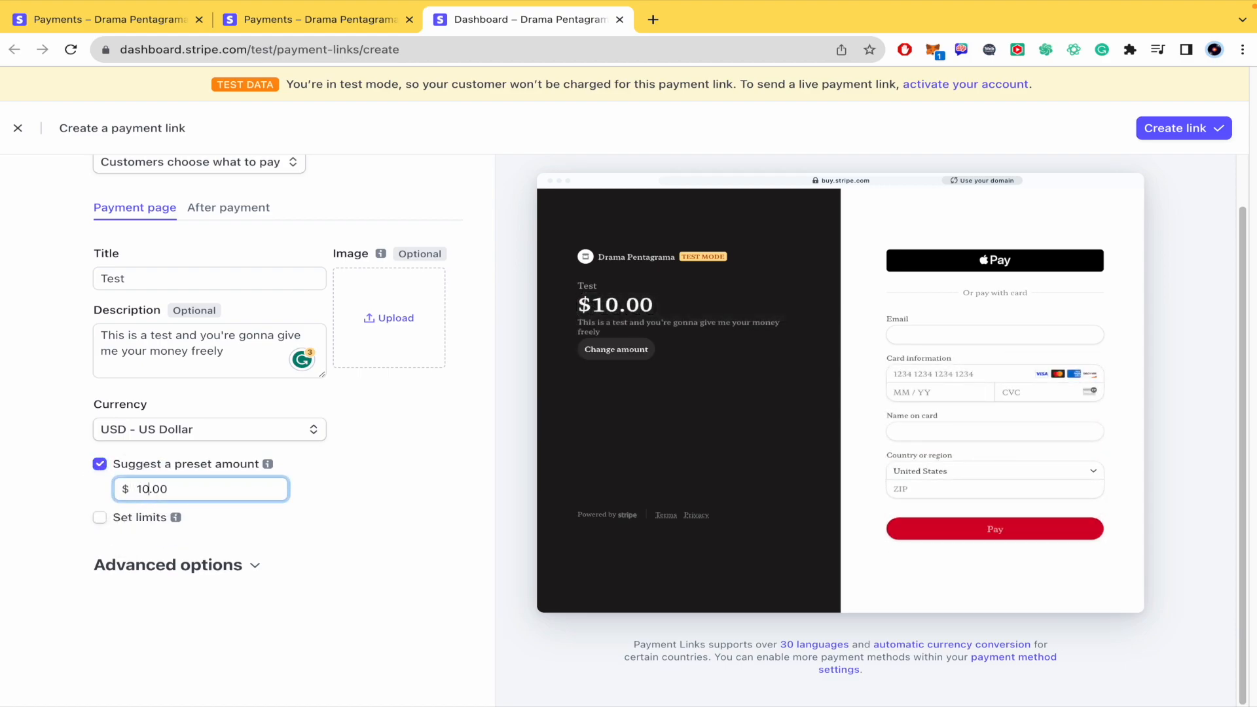
pyautogui.click(51, 491)
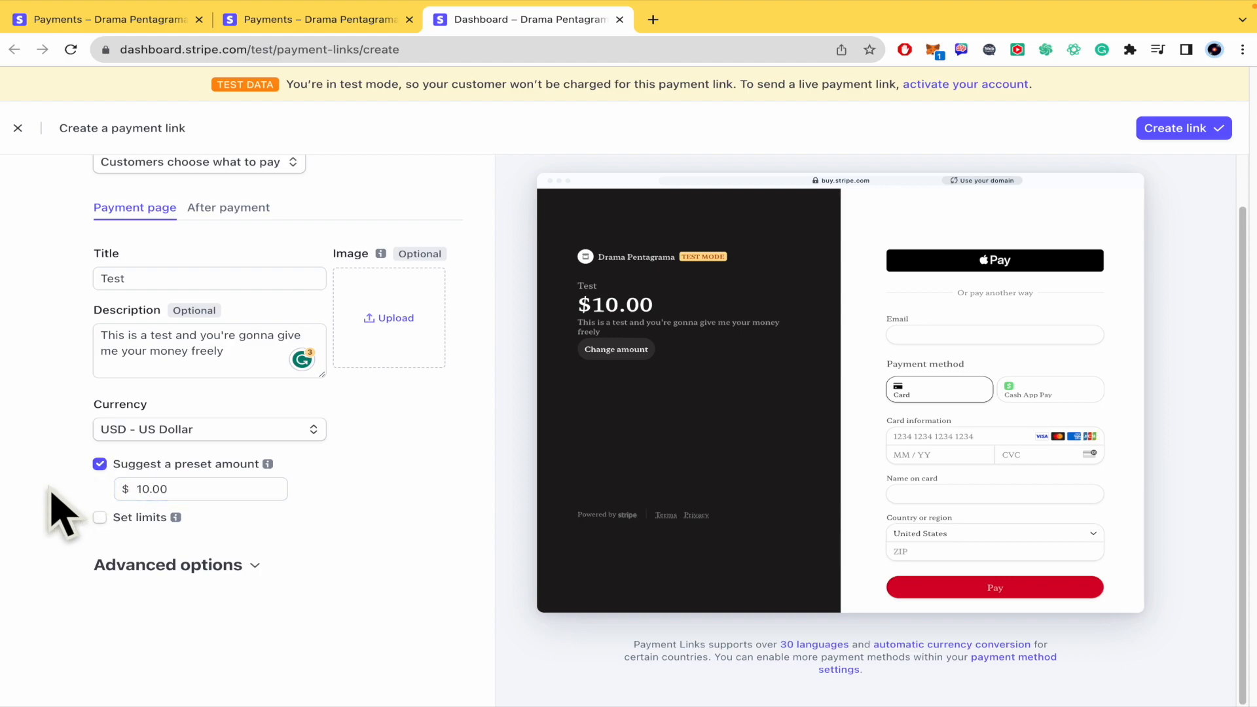
pyautogui.click(99, 518)
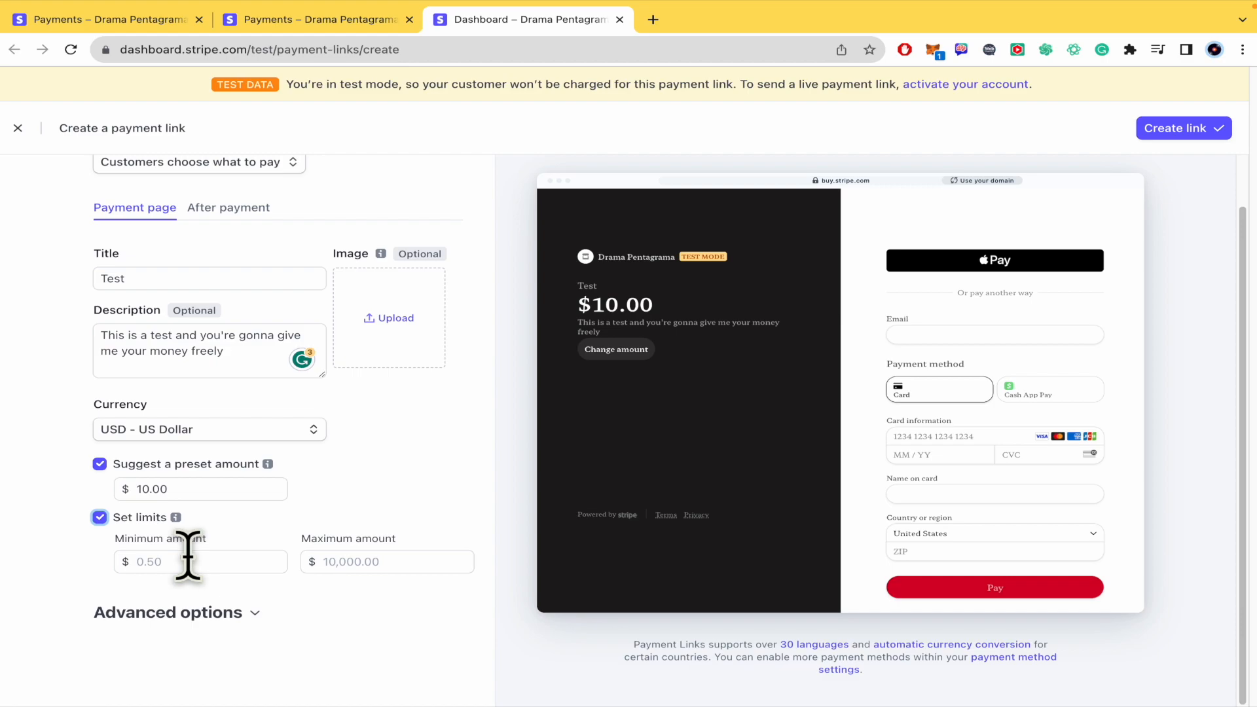
pyautogui.click(402, 558)
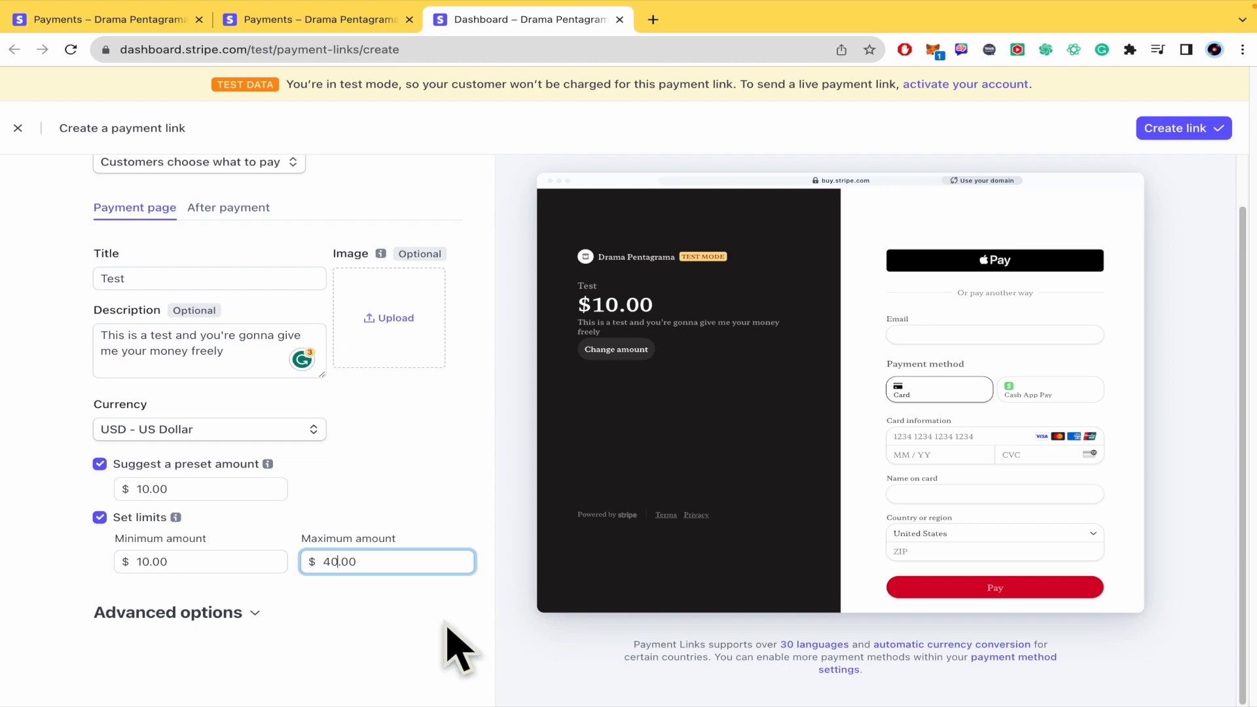
# Step: Expand the advanced options and set the call to action to Donate
pyautogui.click(207, 616)
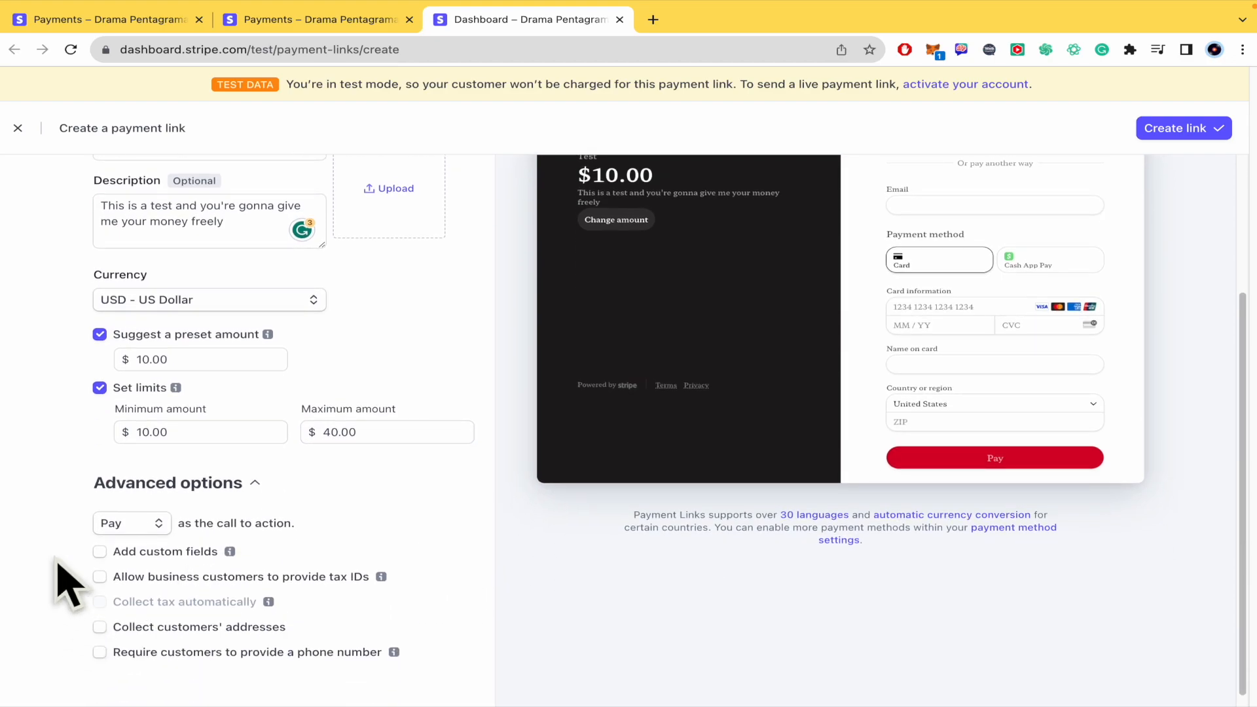
pyautogui.scroll(-1, 69, 586)
pyautogui.click(155, 514)
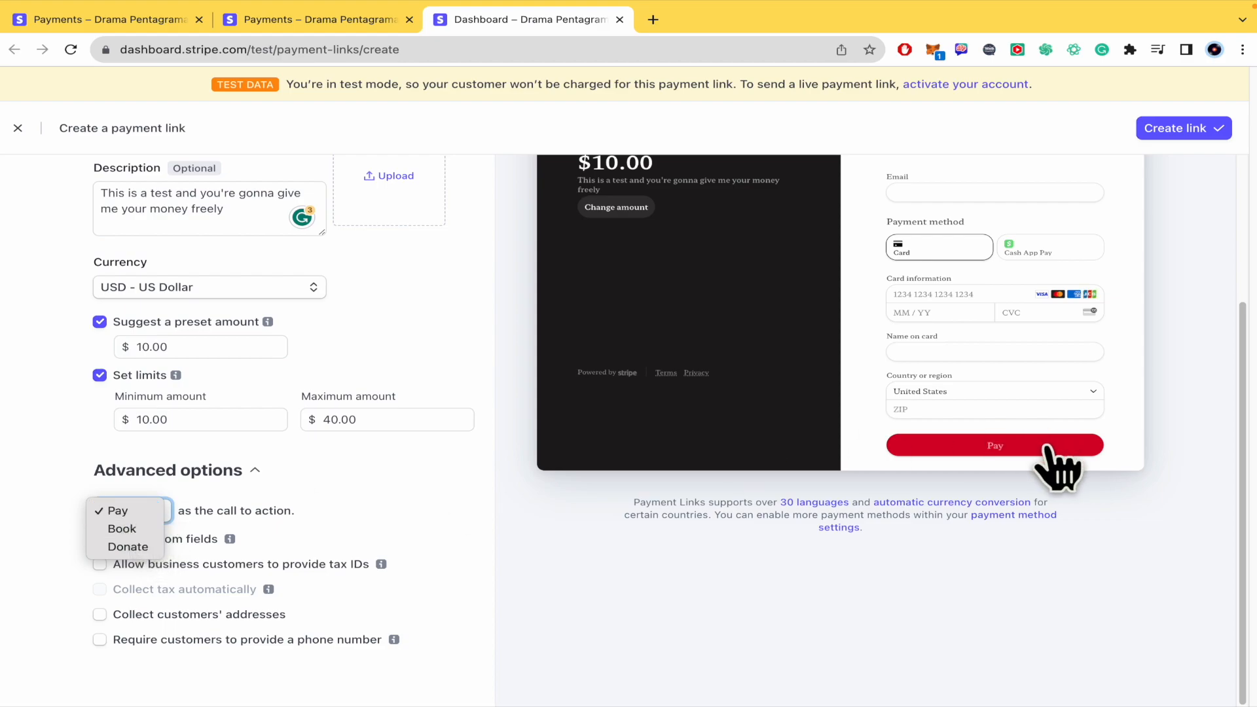
pyautogui.click(139, 550)
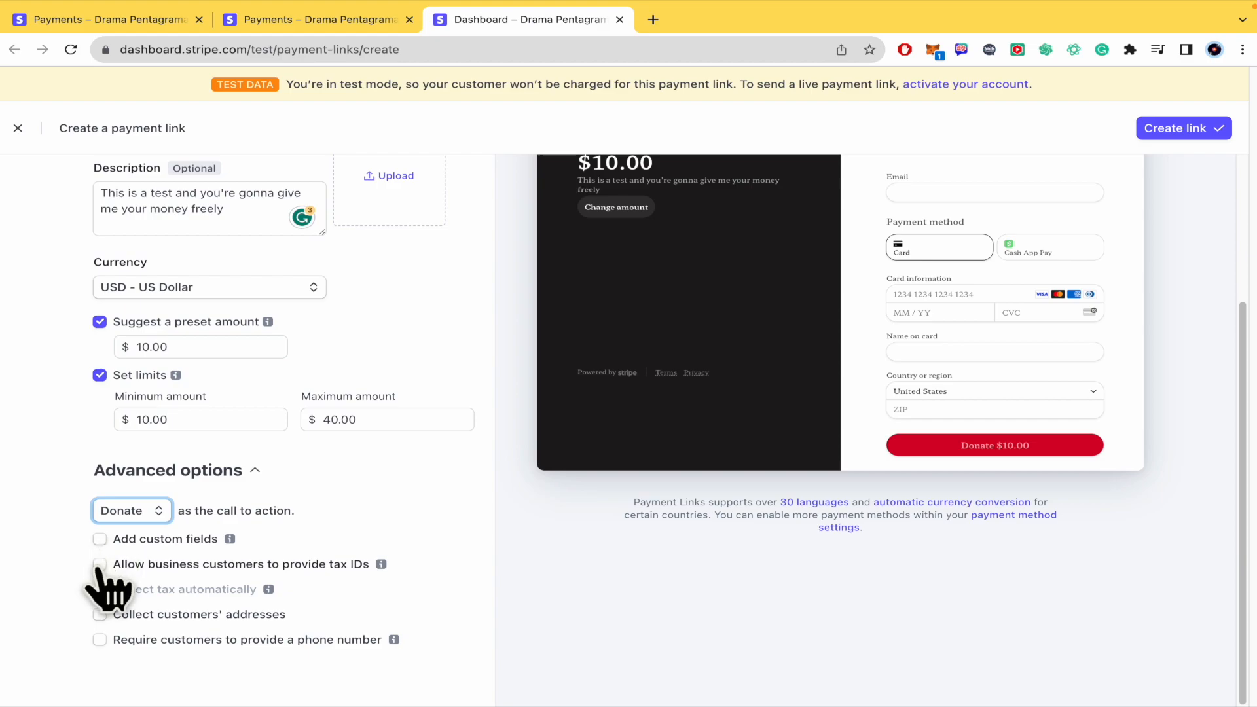
# Step: Open the after-payment settings and try redirecting customers to a website, switching back to showing the confirmation page
pyautogui.scroll(3, 135, 587)
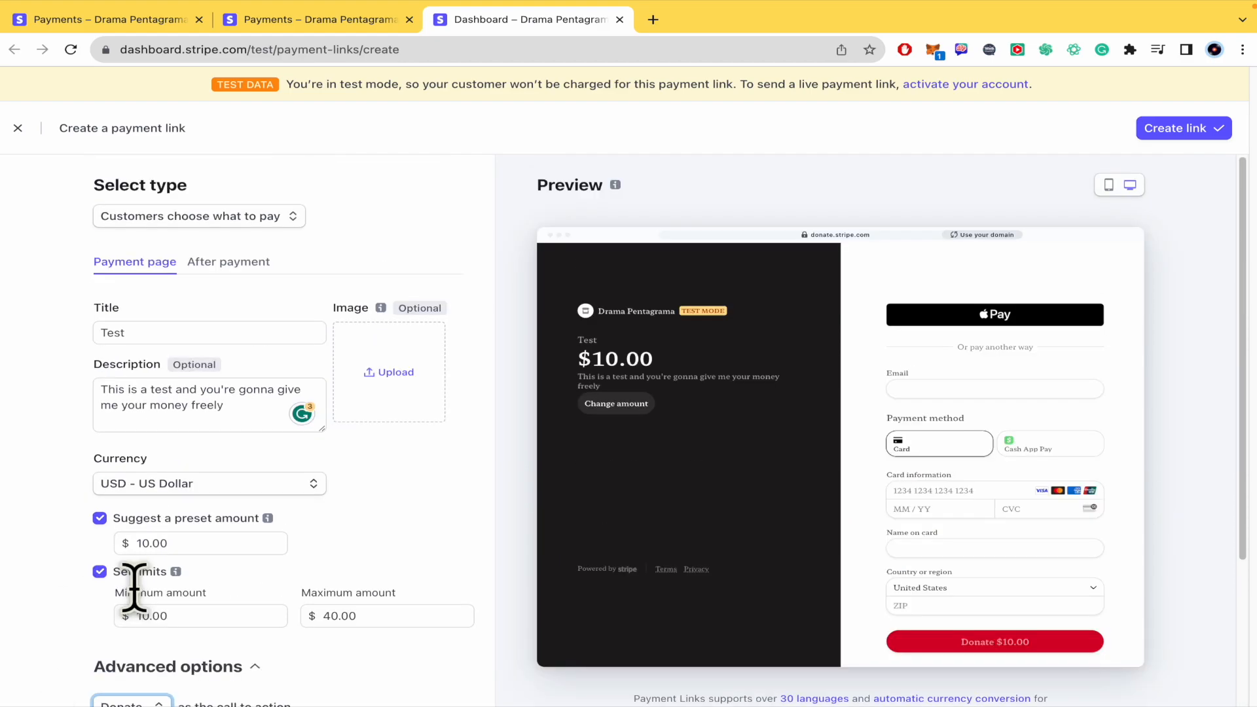
pyautogui.click(231, 264)
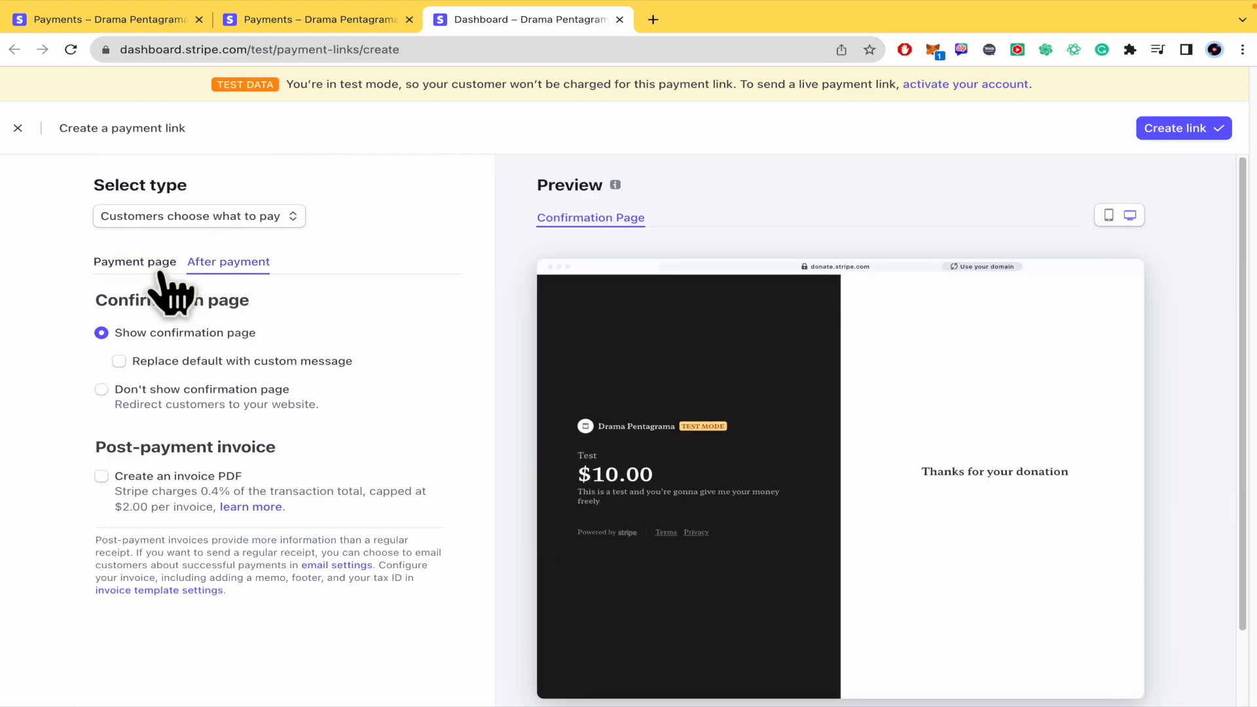
pyautogui.click(154, 270)
pyautogui.click(244, 269)
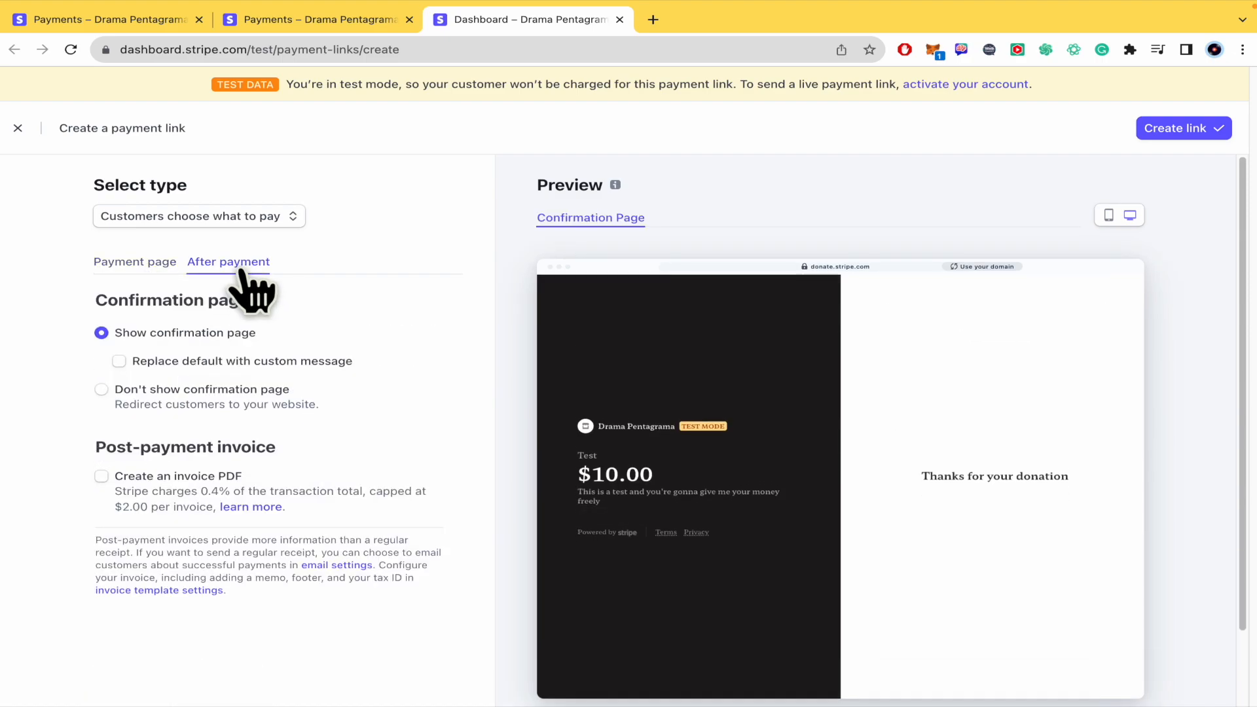
pyautogui.scroll(-1, 225, 393)
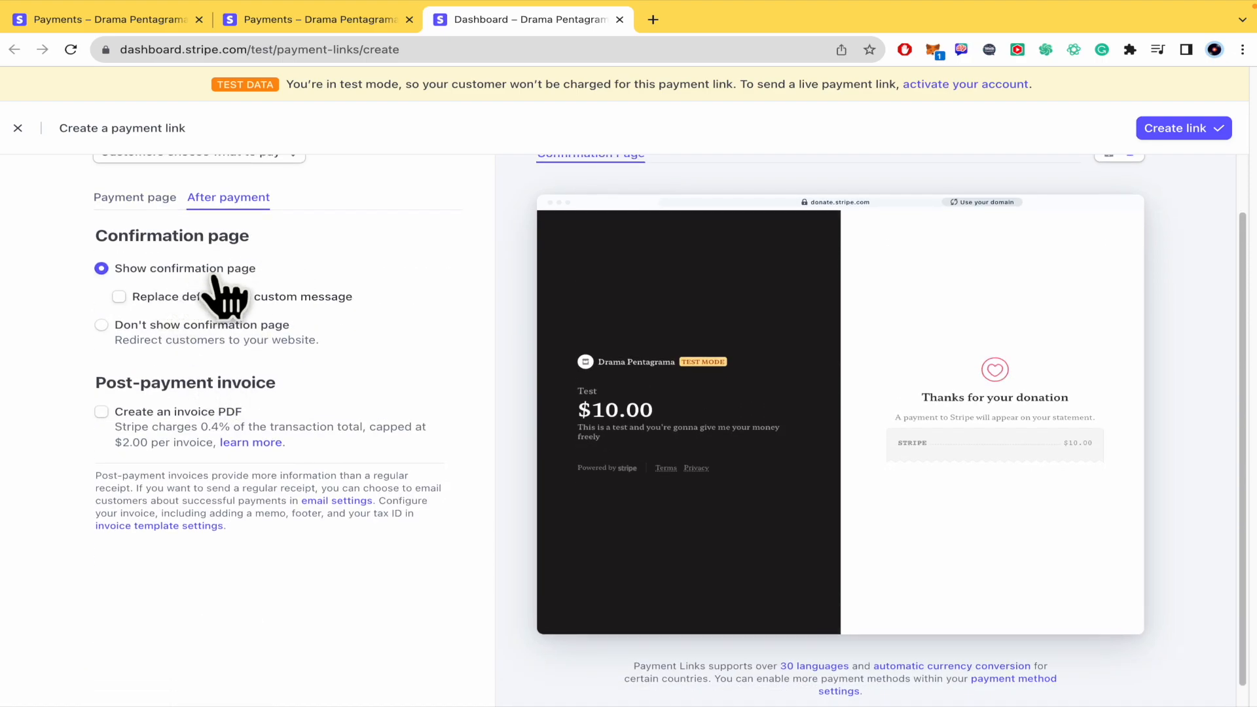
pyautogui.click(105, 332)
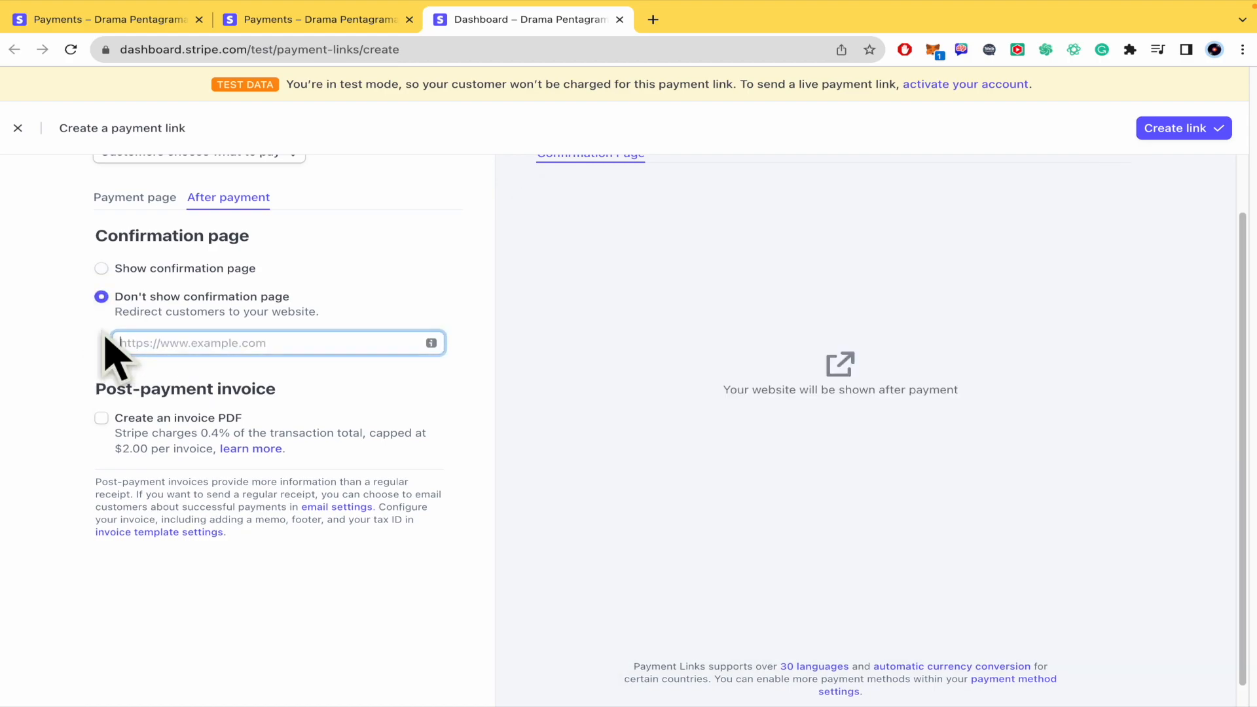
pyautogui.click(134, 269)
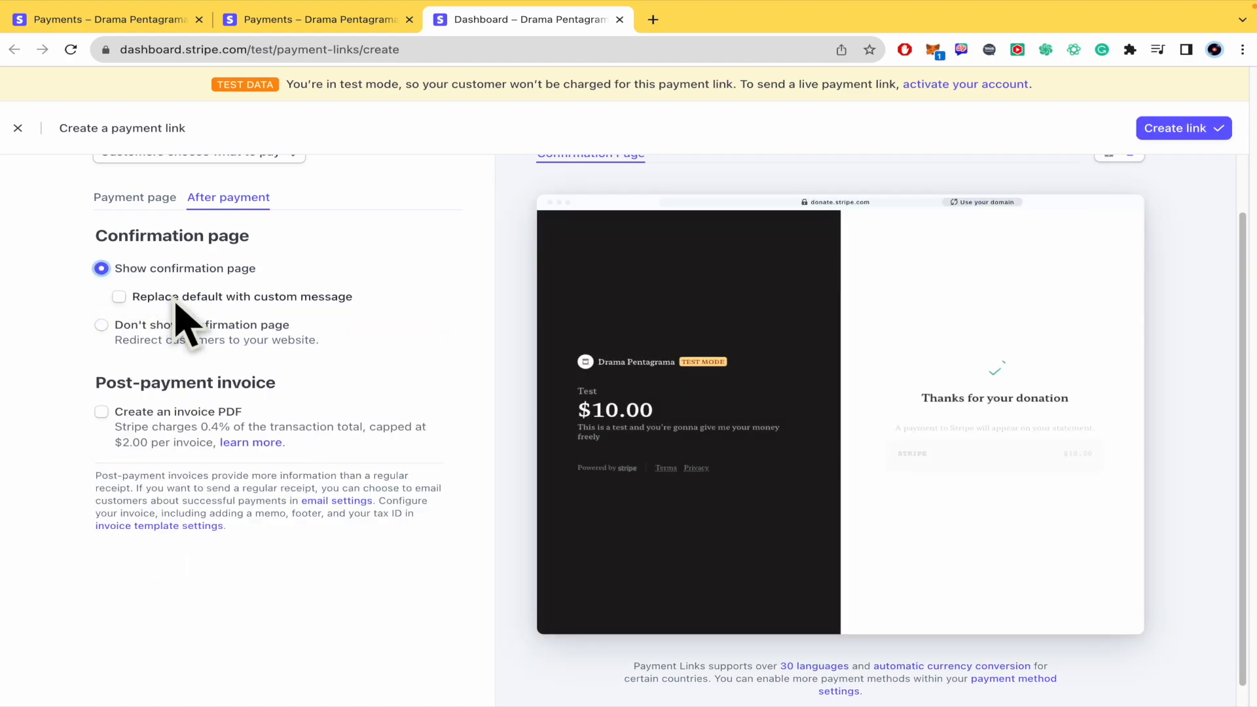
# Step: Examine the previewed thank-you text and try replacing the default with a custom message, switching that option back off
pyautogui.moveTo(918, 402); pyautogui.dragTo(1201, 415)
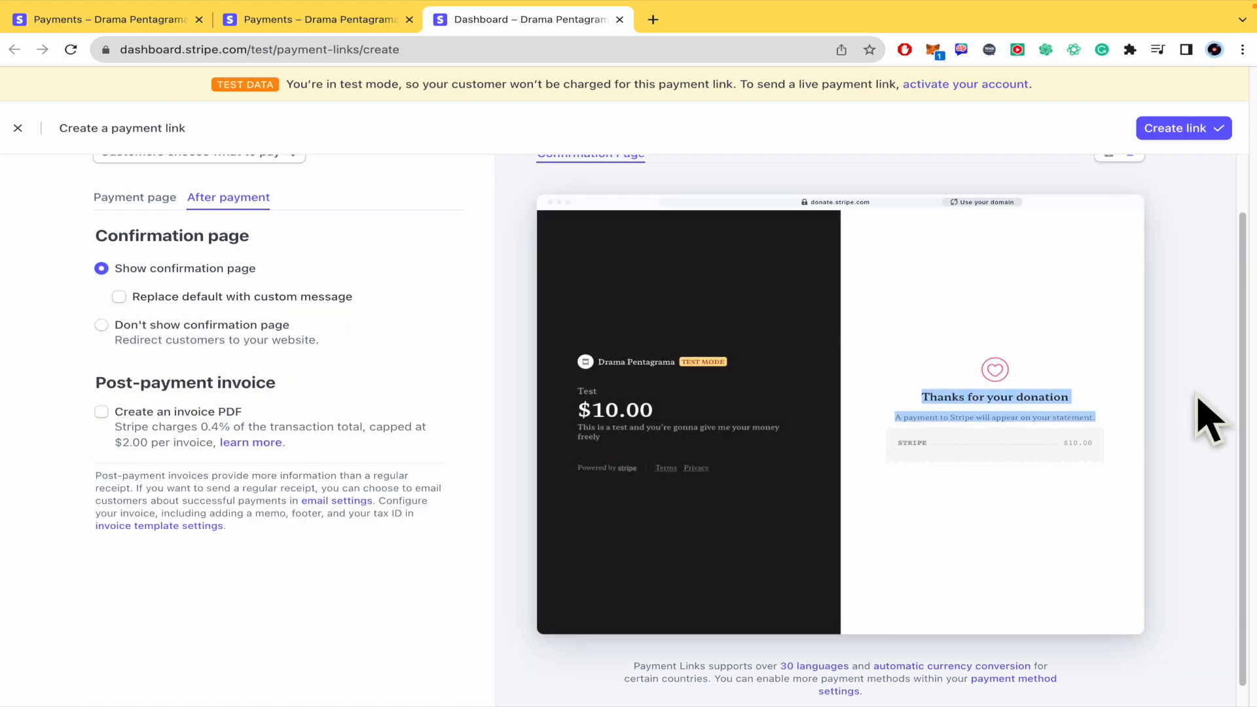
pyautogui.click(119, 296)
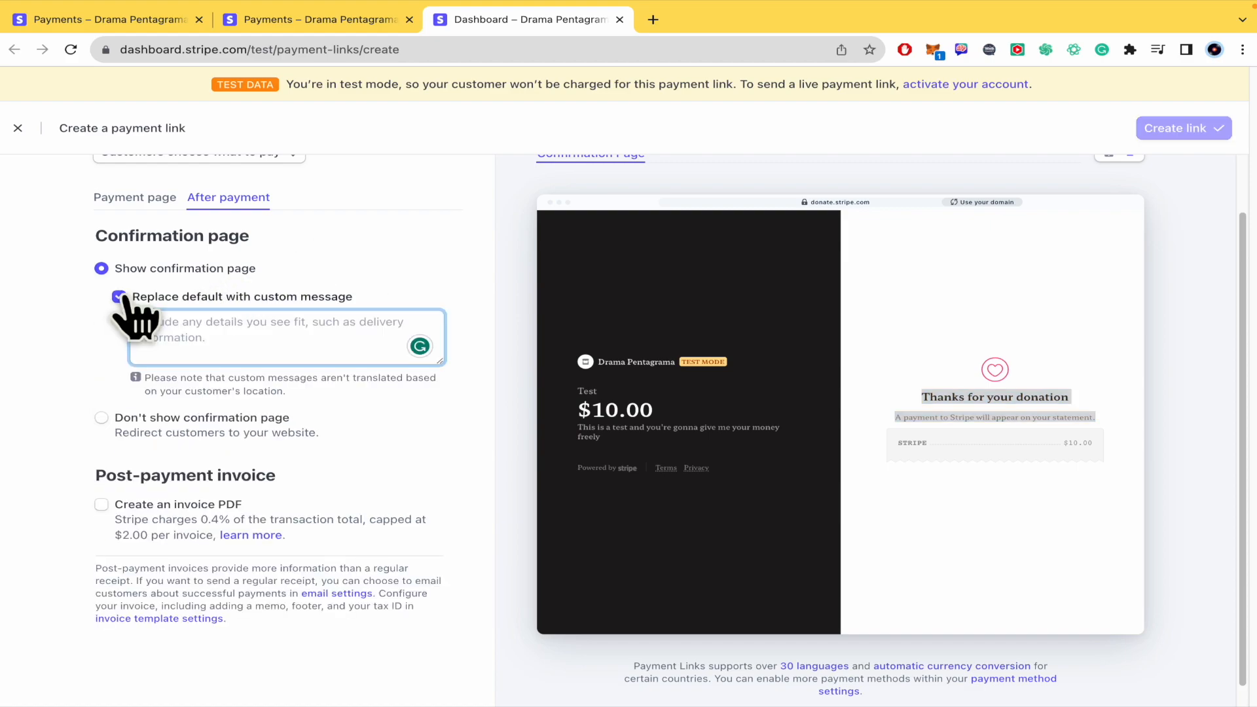
pyautogui.click(120, 297)
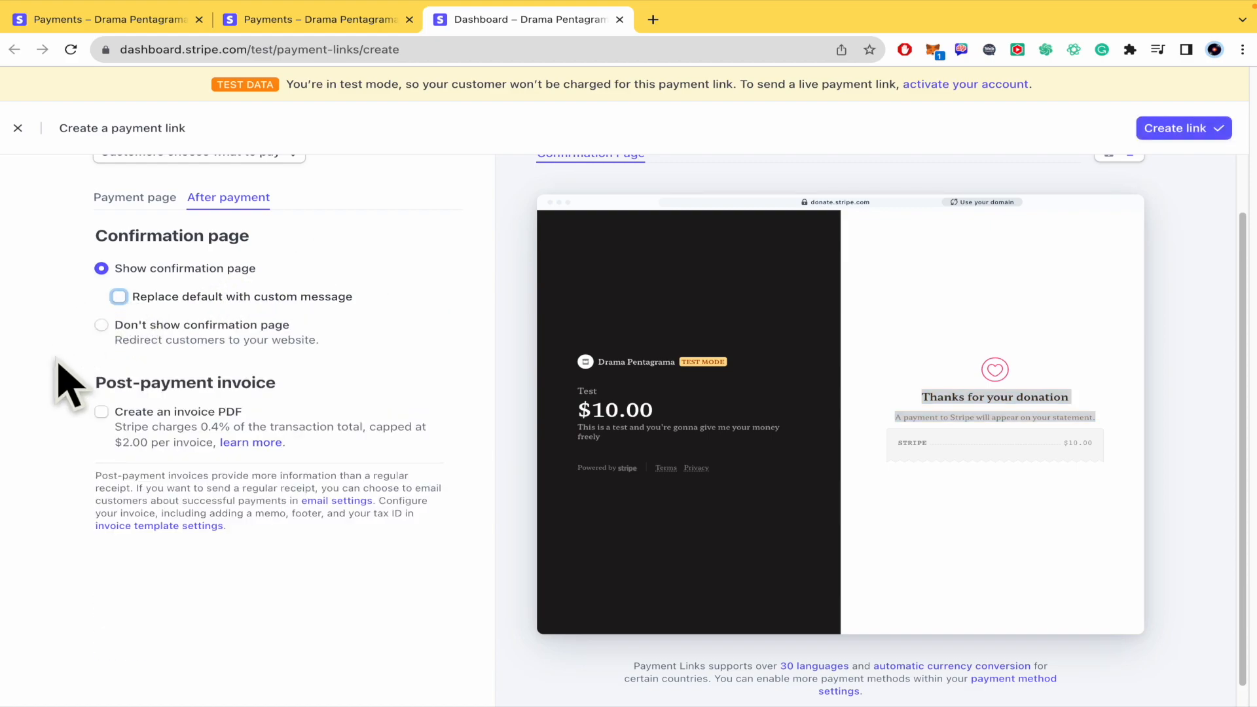
# Step: Try the option to create a post-payment invoice PDF, switching it back off
pyautogui.scroll(-1, 65, 393)
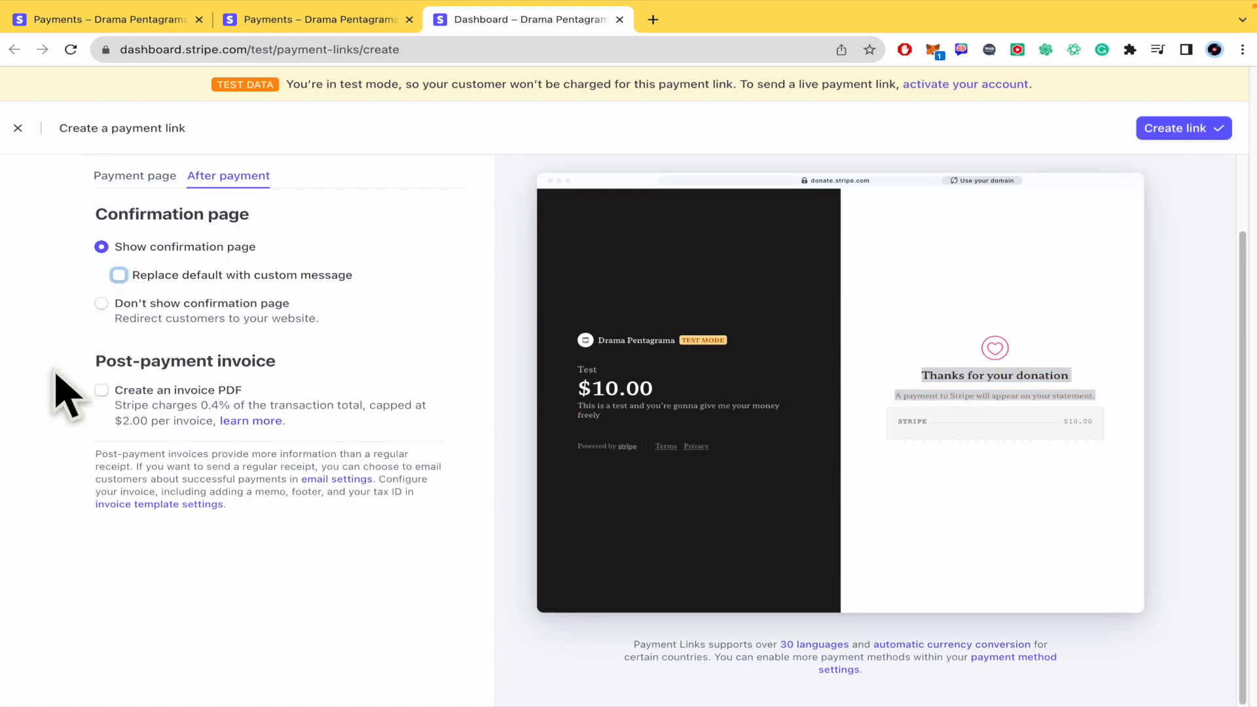
pyautogui.click(101, 403)
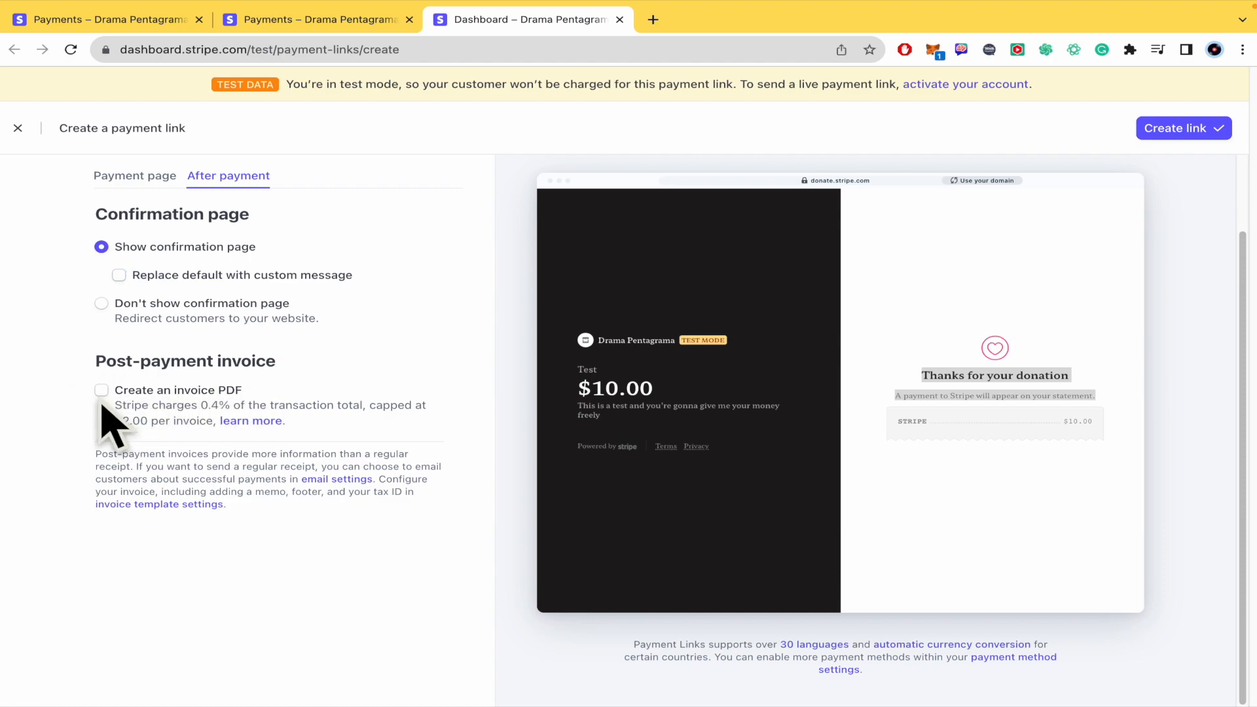
pyautogui.click(102, 393)
pyautogui.click(102, 392)
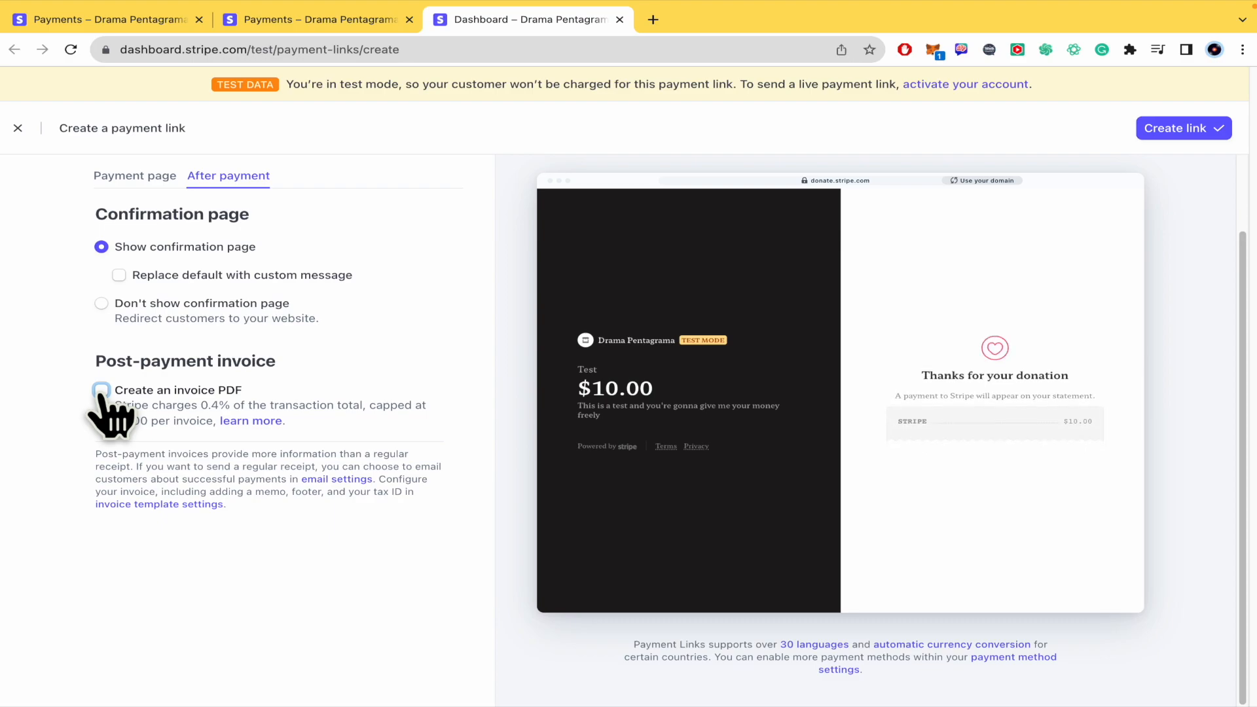
# Step: Create the donation payment link with the default confirmation page
pyautogui.scroll(2, 105, 413)
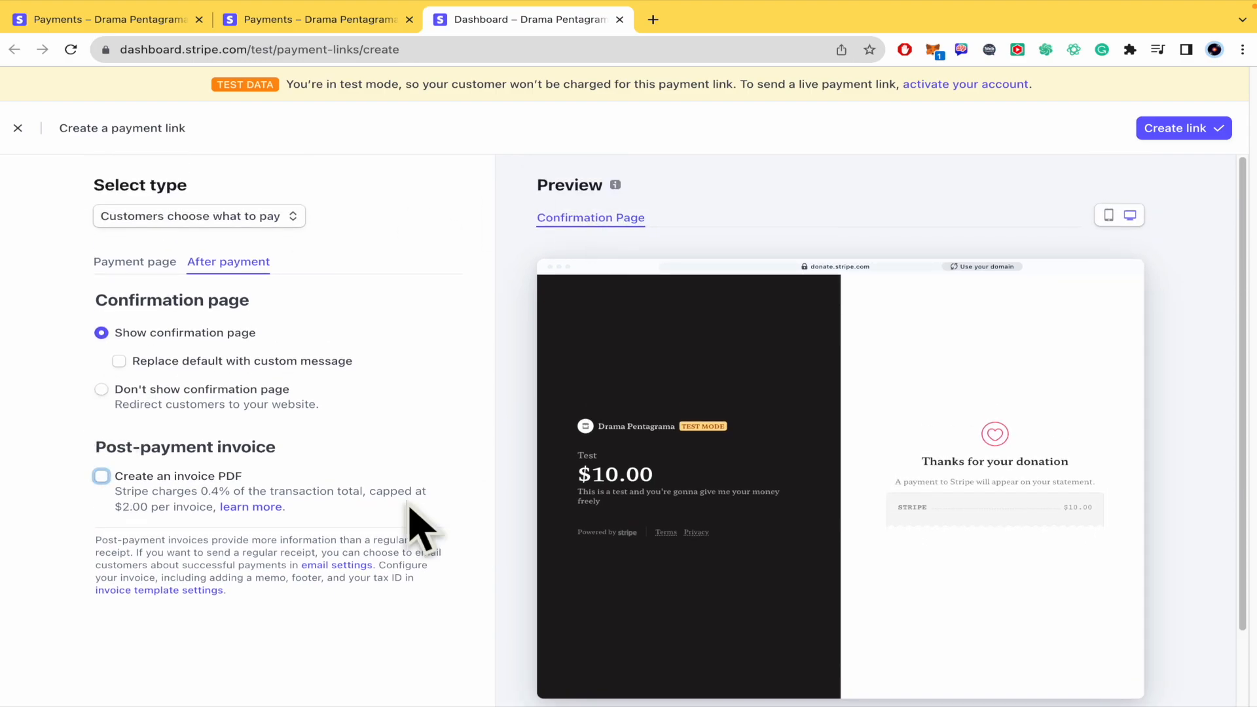
pyautogui.click(1187, 131)
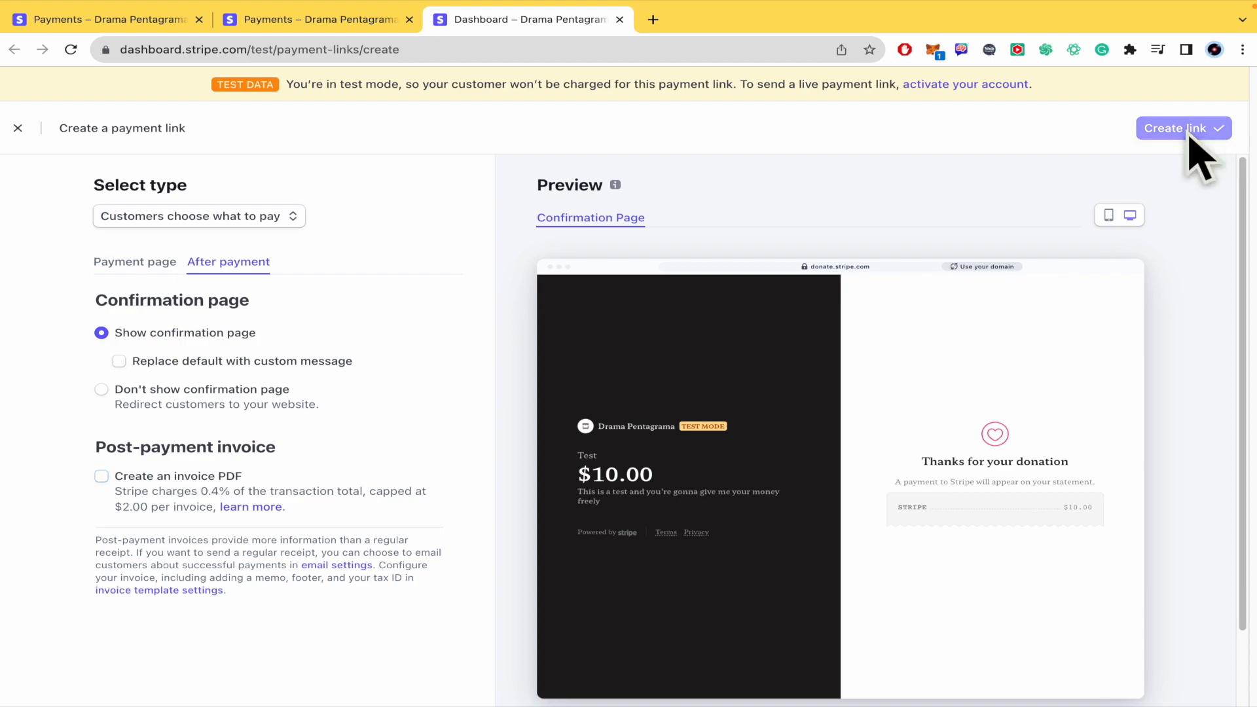